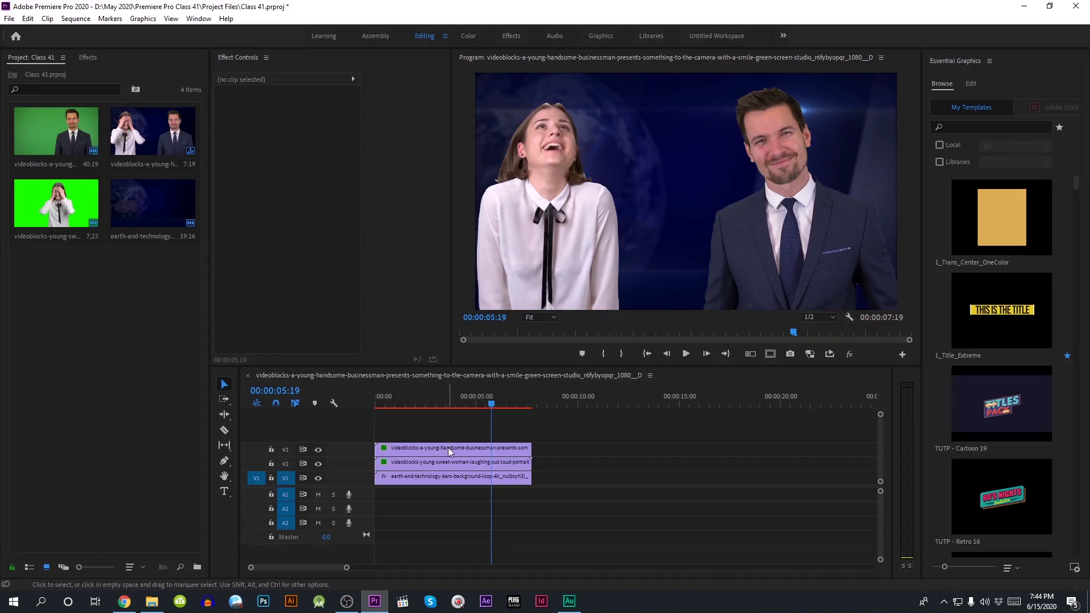
Turn off Ultra Key on the businessman's V3 clip and the woman's V2 clip
click(448, 451)
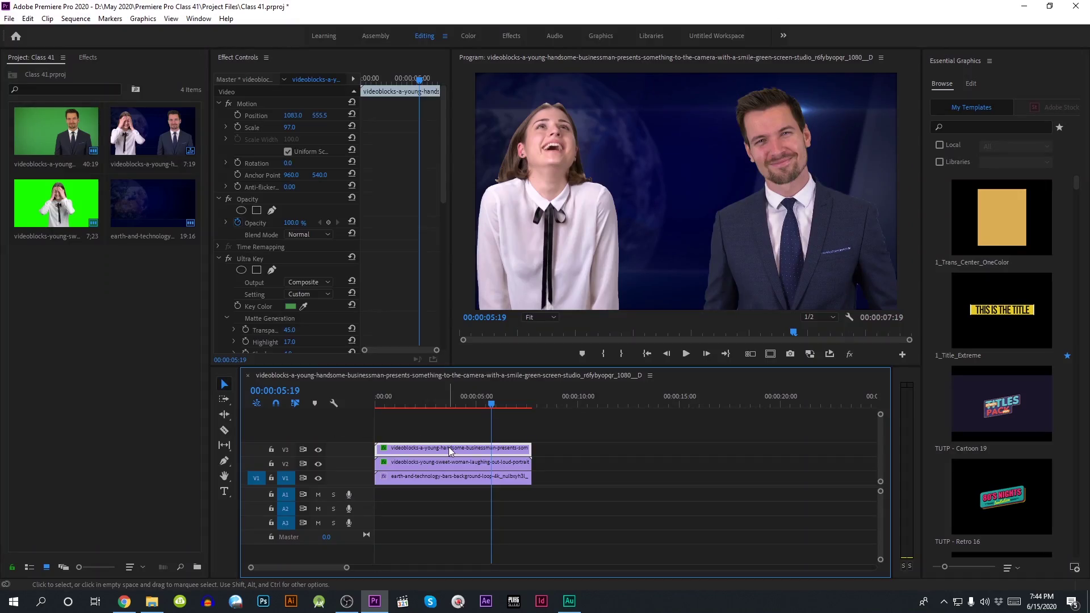
click(228, 258)
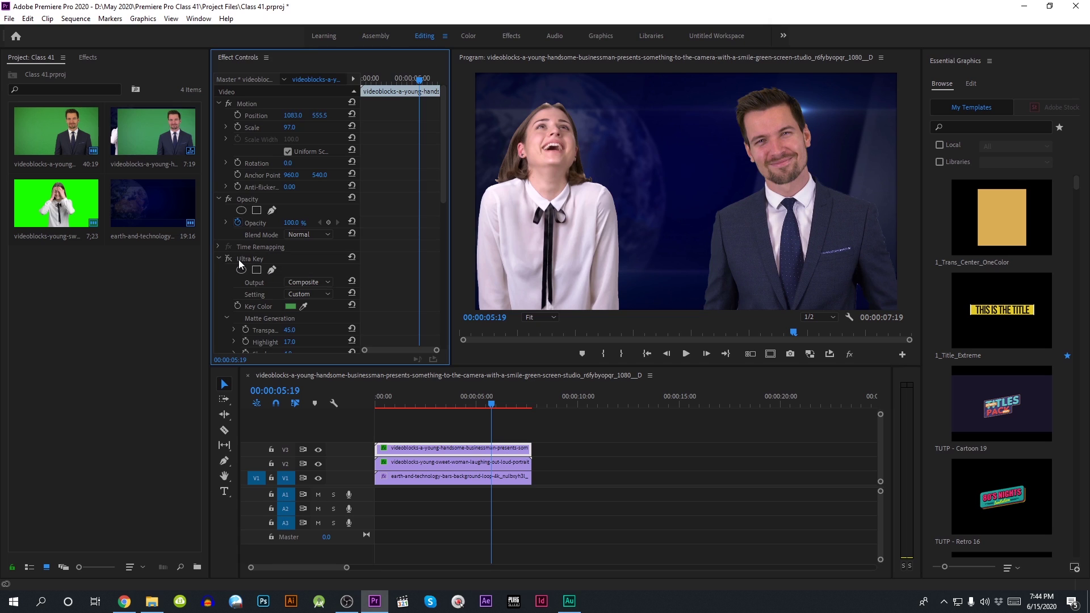
click(486, 462)
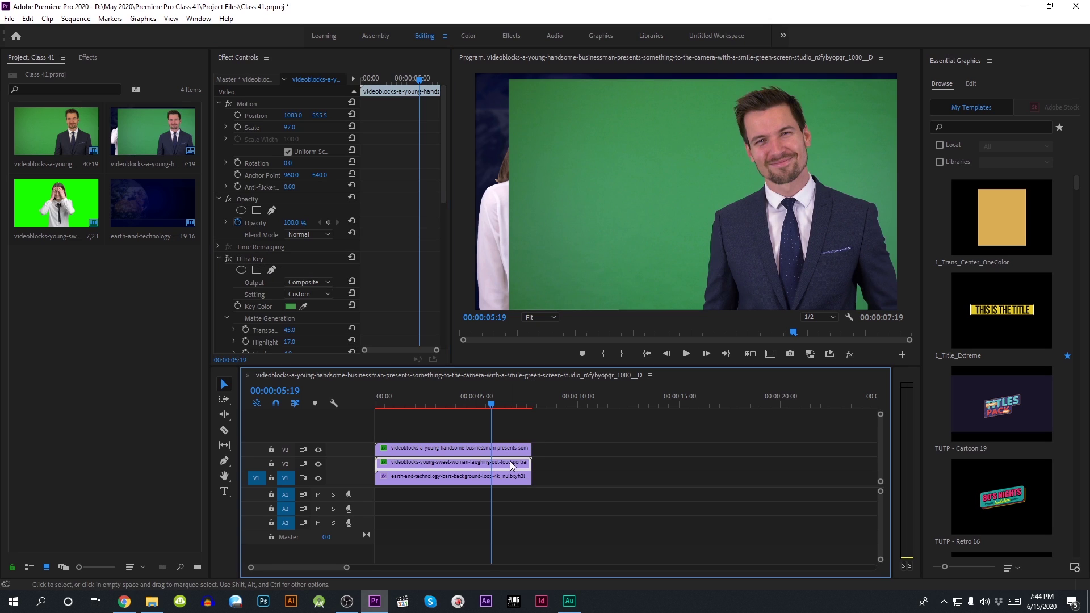
click(228, 259)
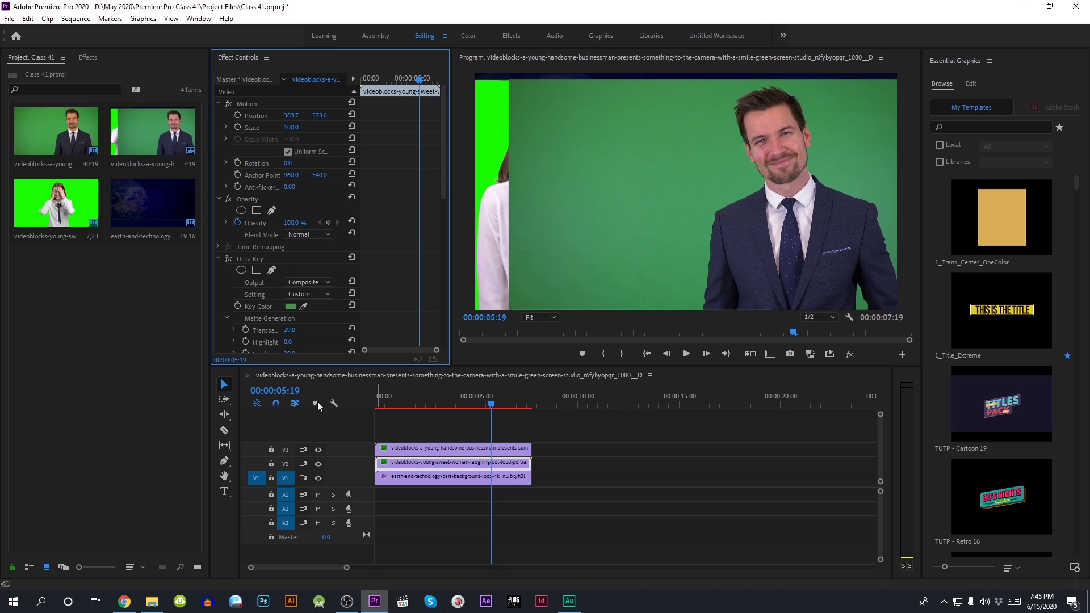
Hide the V3 and V2 tracks so only the earth background shows
click(319, 450)
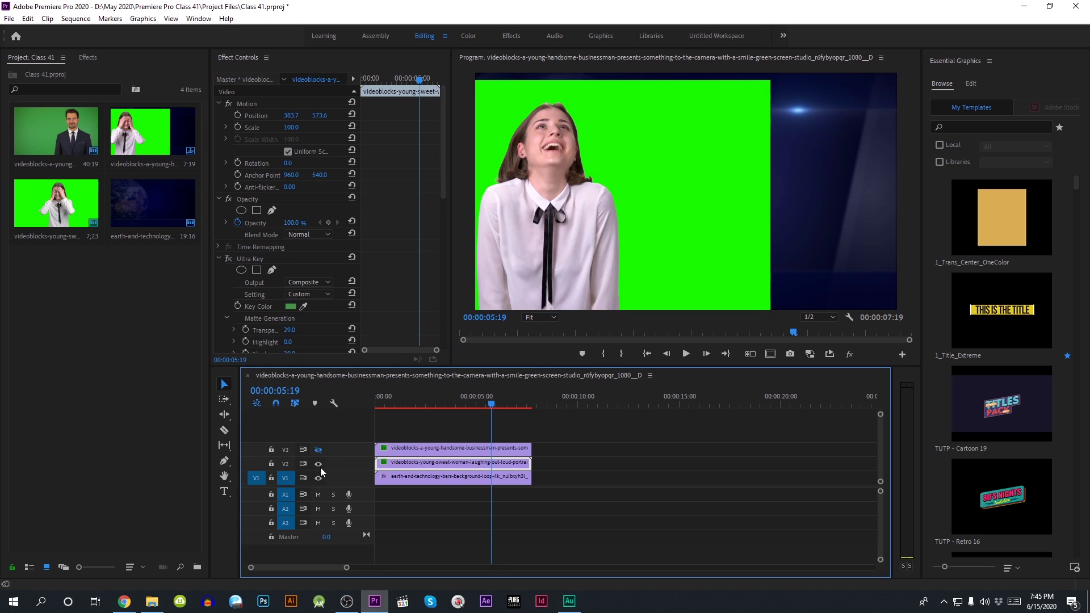
click(319, 465)
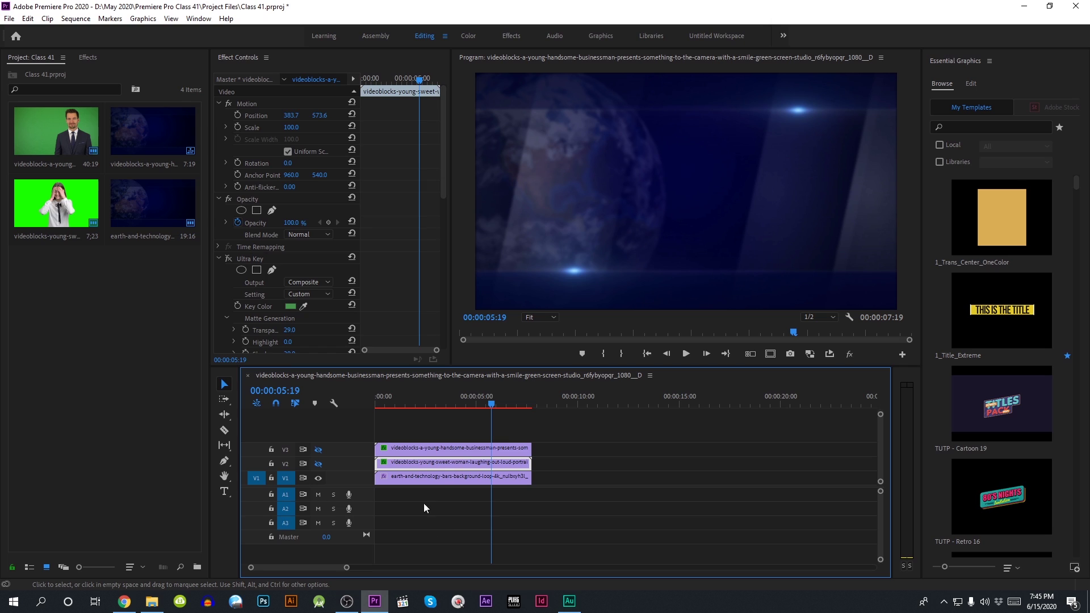
click(136, 295)
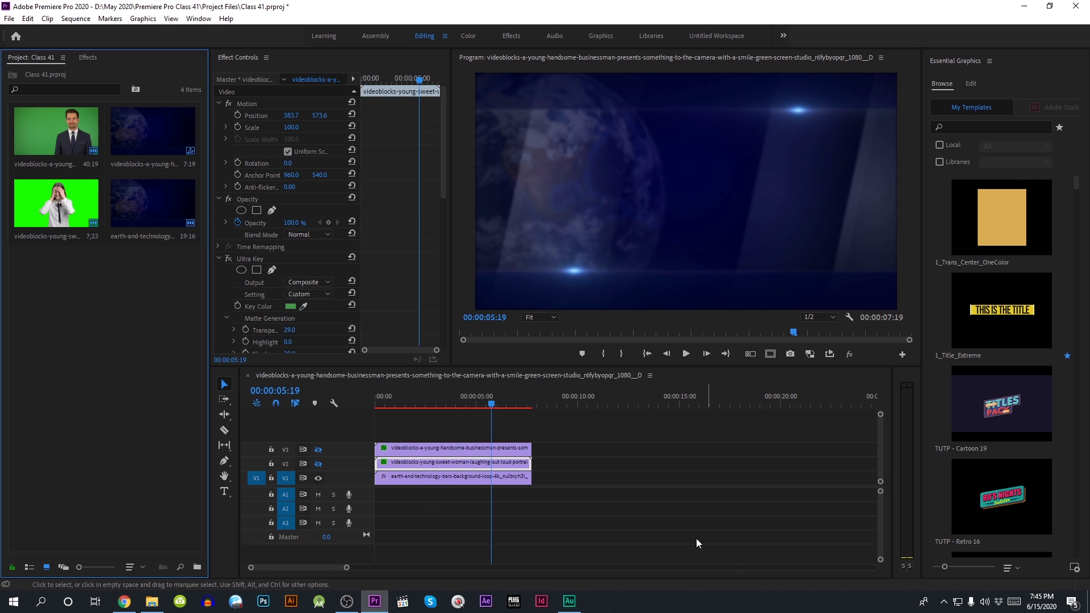
Delete the old sequence, build a new one from the laughing woman clip, and go to 00;00;03;02
click(166, 135)
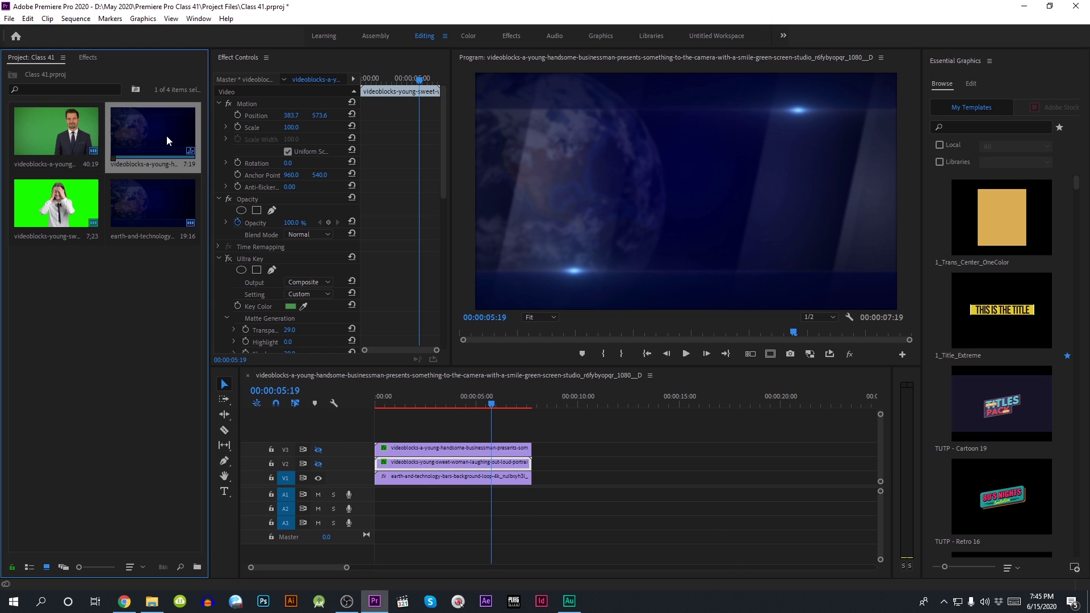
key(Delete)
click(142, 290)
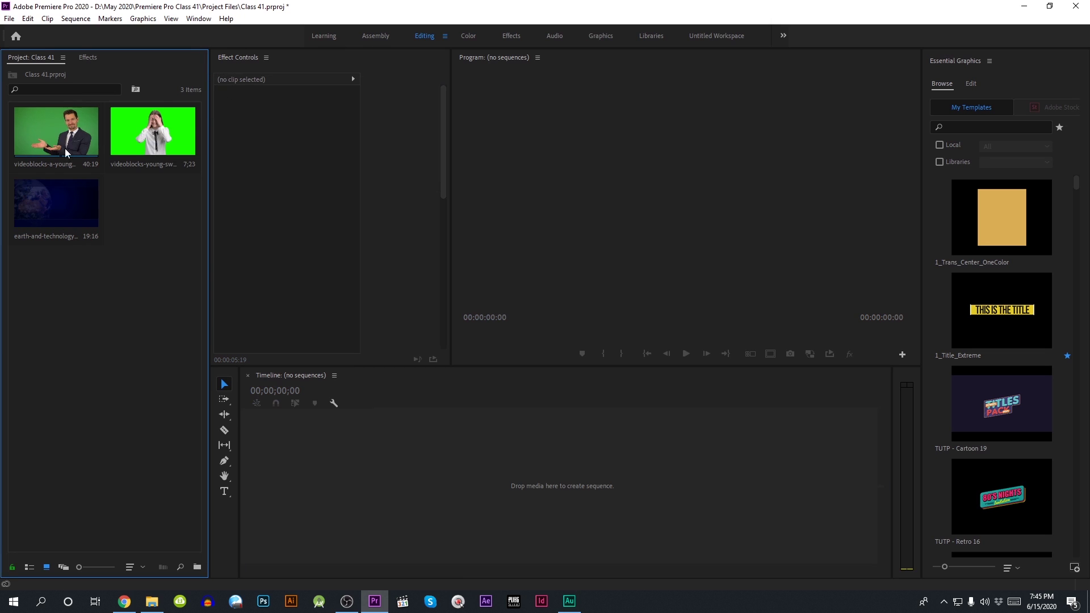
drag(176, 122, 284, 448)
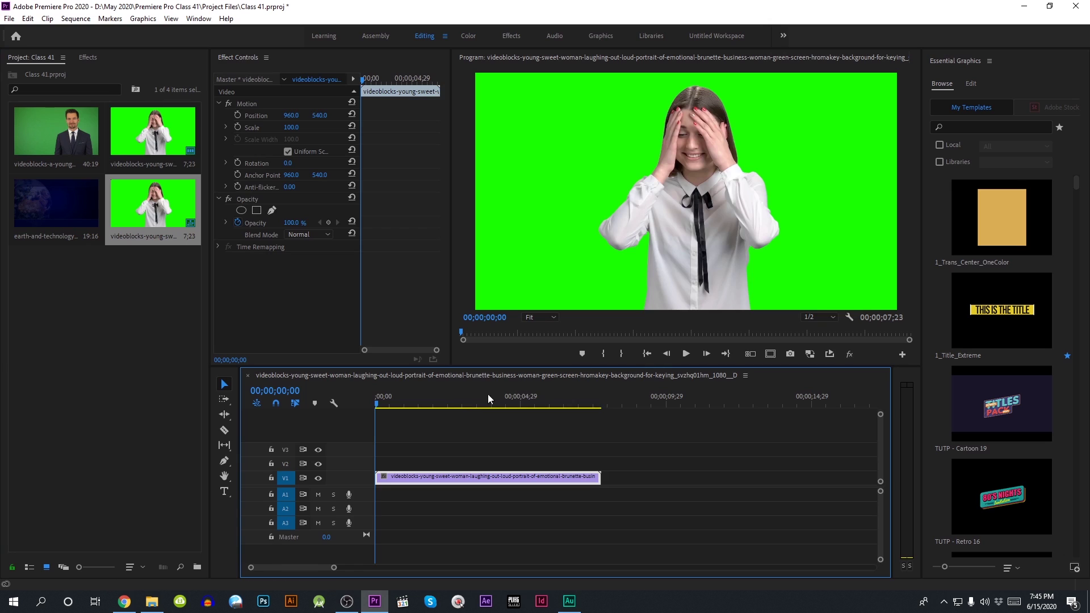
click(465, 404)
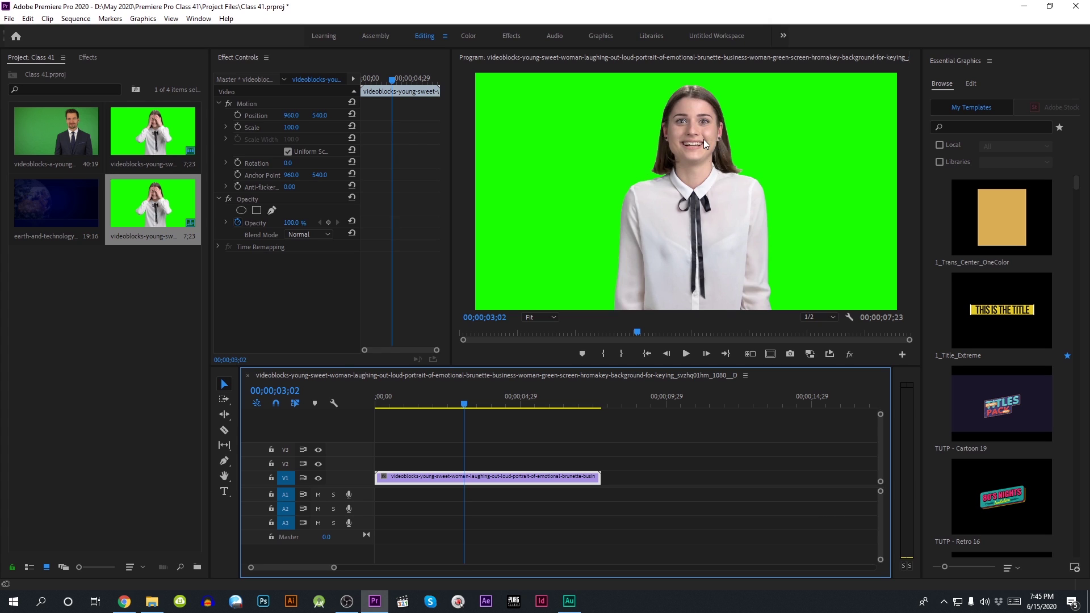
Apply Video Effects > Keying > Ultra Key to the woman's clip on V1
click(90, 60)
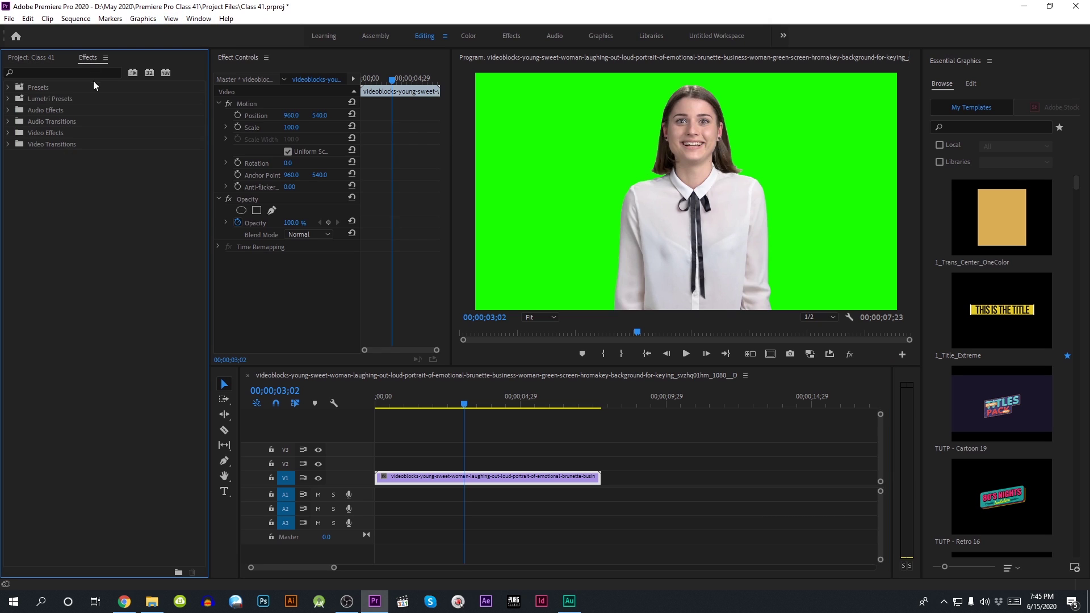
click(9, 133)
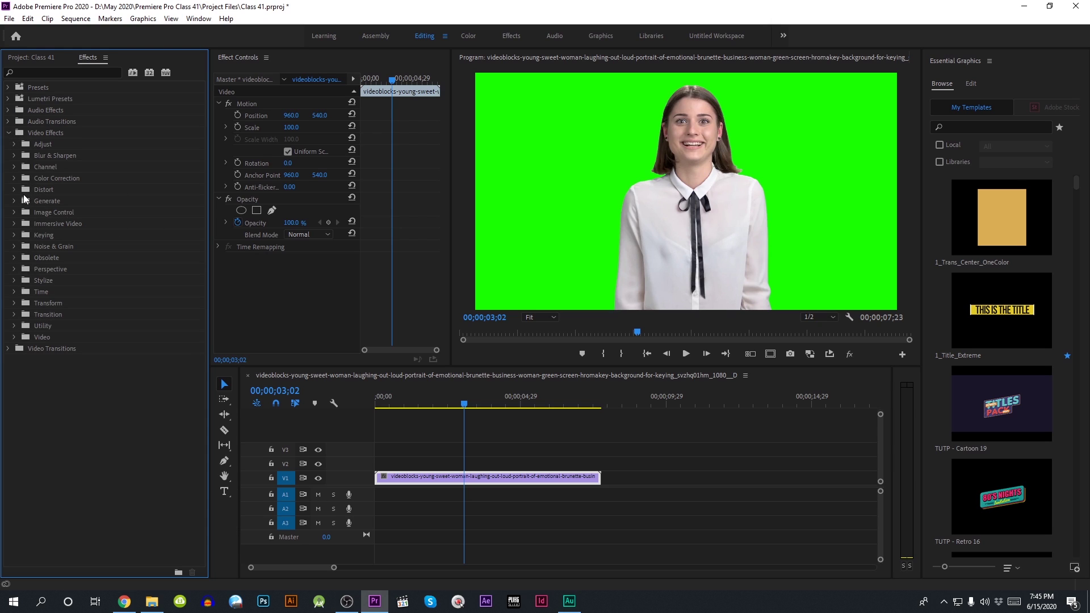
click(13, 234)
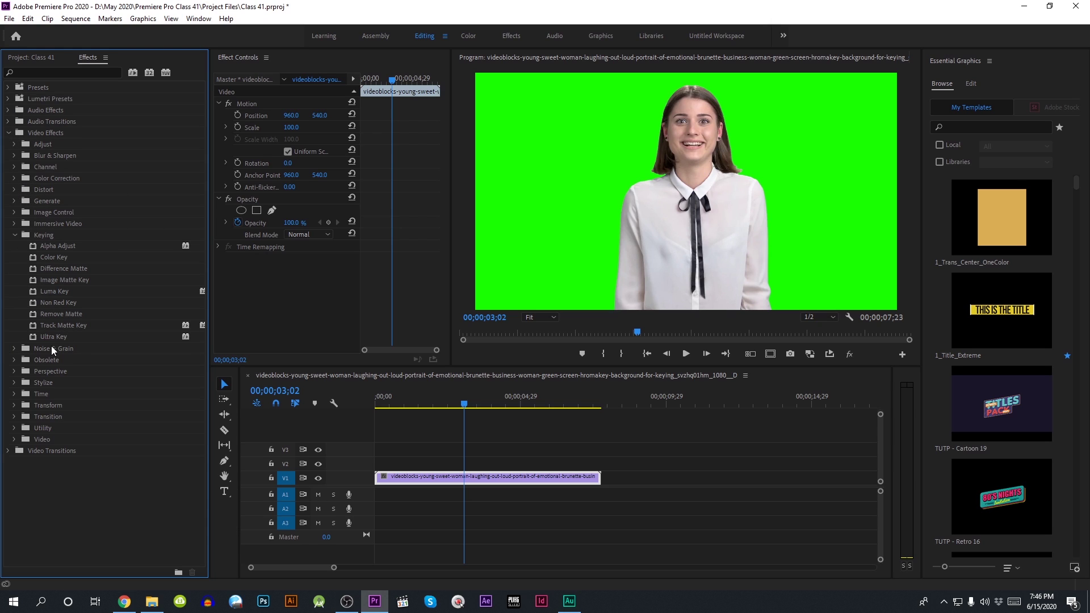
click(53, 338)
drag(53, 339, 420, 478)
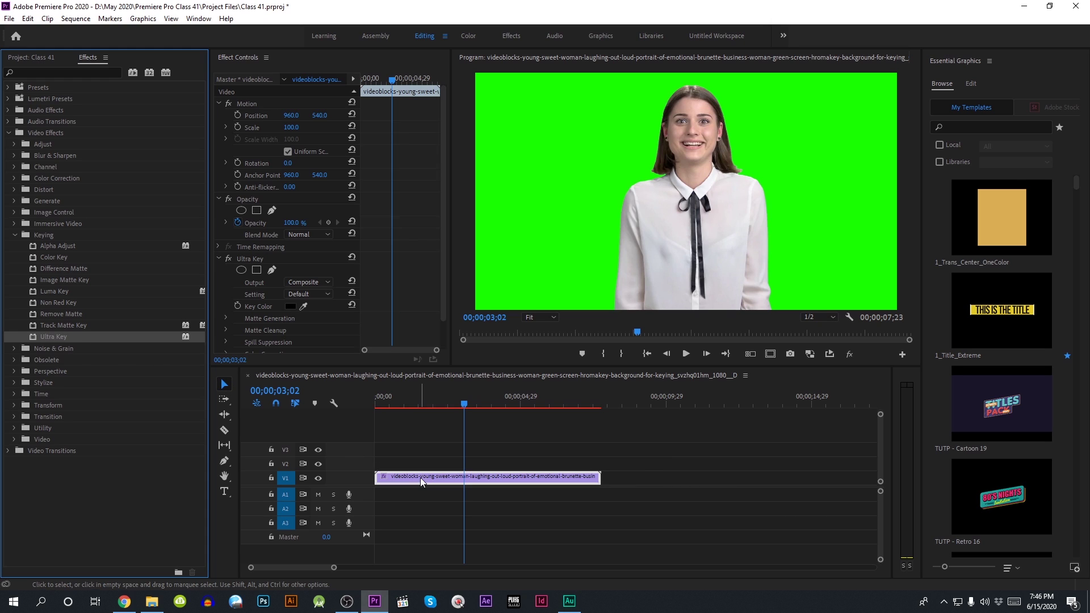
scroll(247, 241, down, 2)
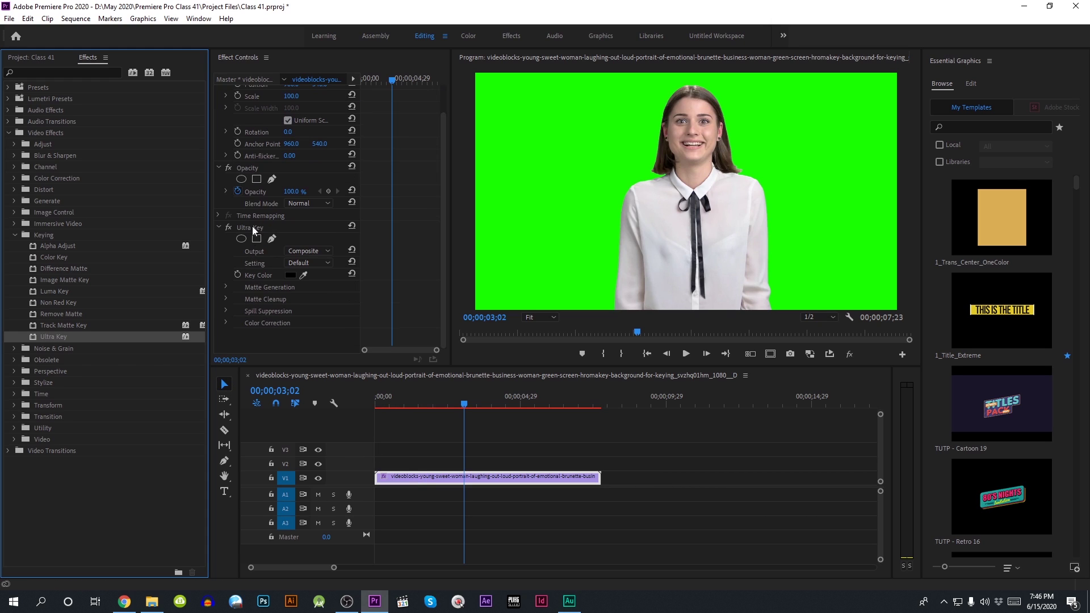
click(250, 55)
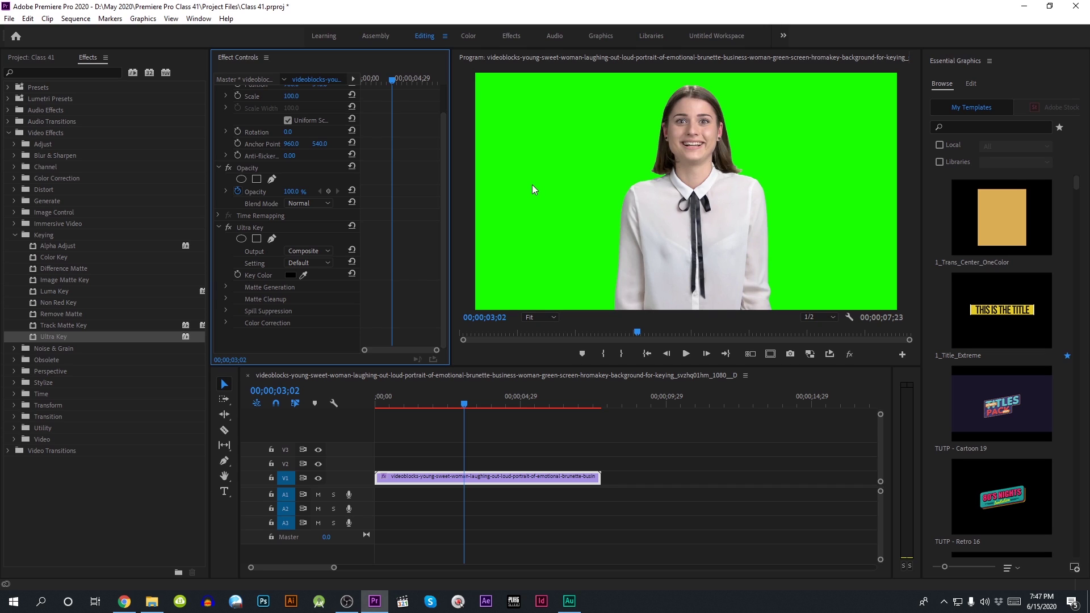
Sample the green screen as the Ultra Key colour, keeping Output on Composite
drag(306, 273, 597, 127)
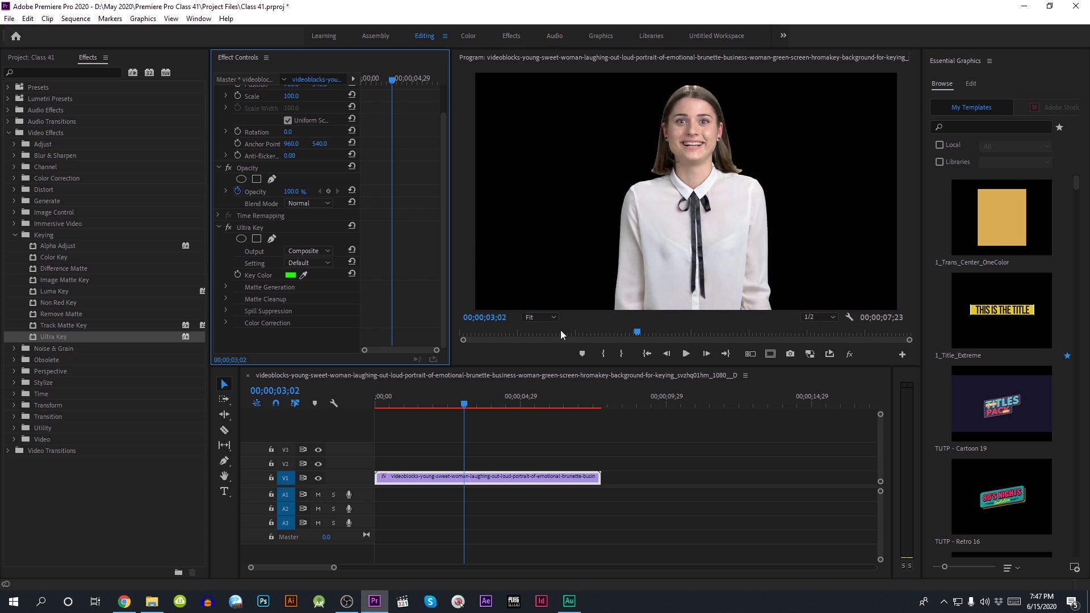
click(306, 251)
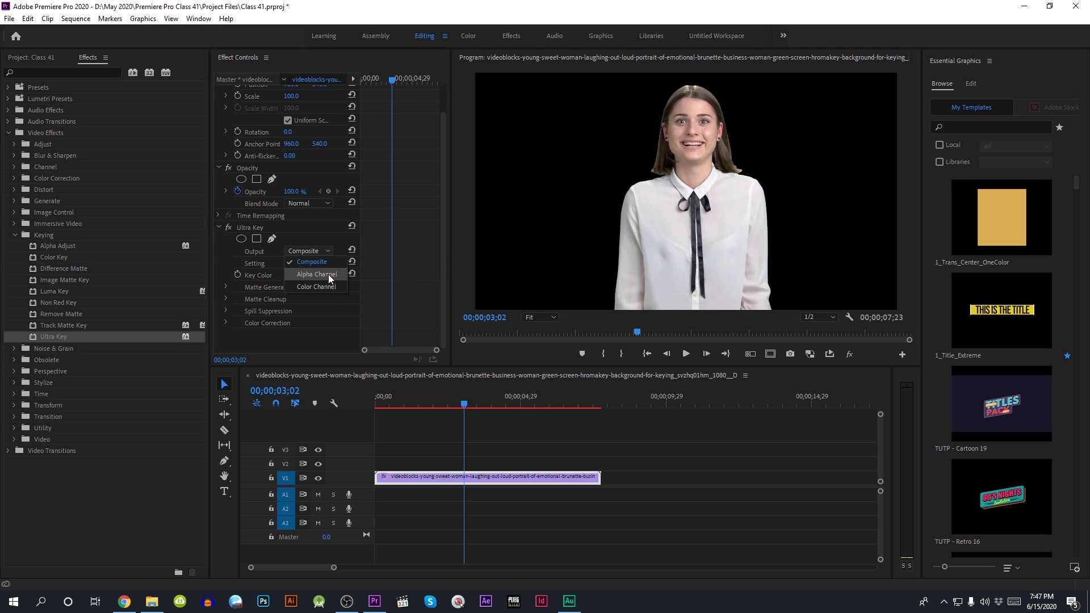
click(318, 245)
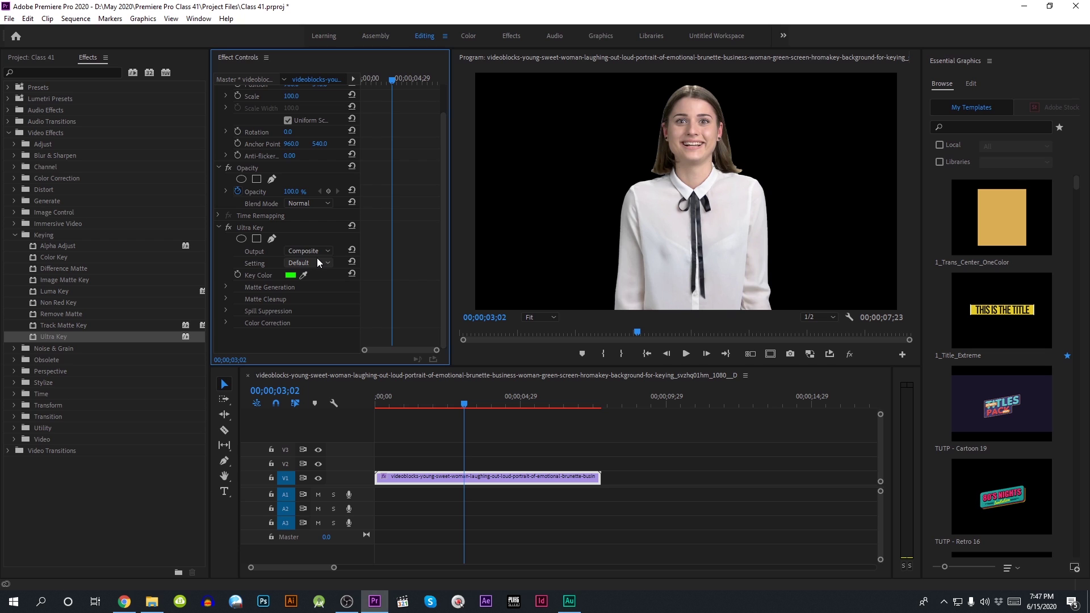
Try the Relaxed, Aggressive and Custom key settings, then settle on Default with Composite output
click(253, 262)
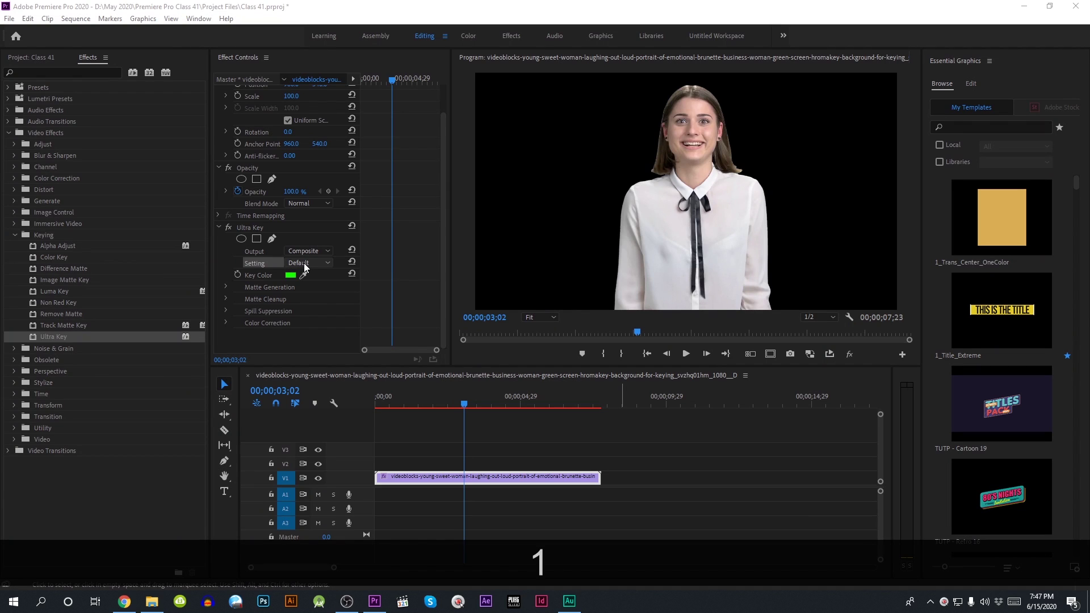
click(305, 264)
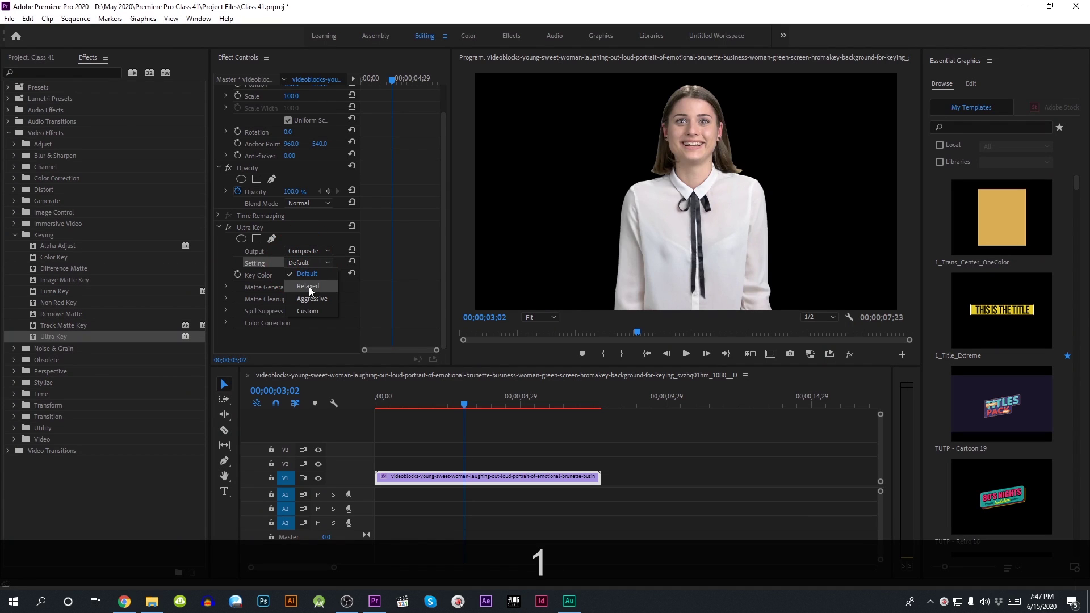
click(309, 287)
click(310, 261)
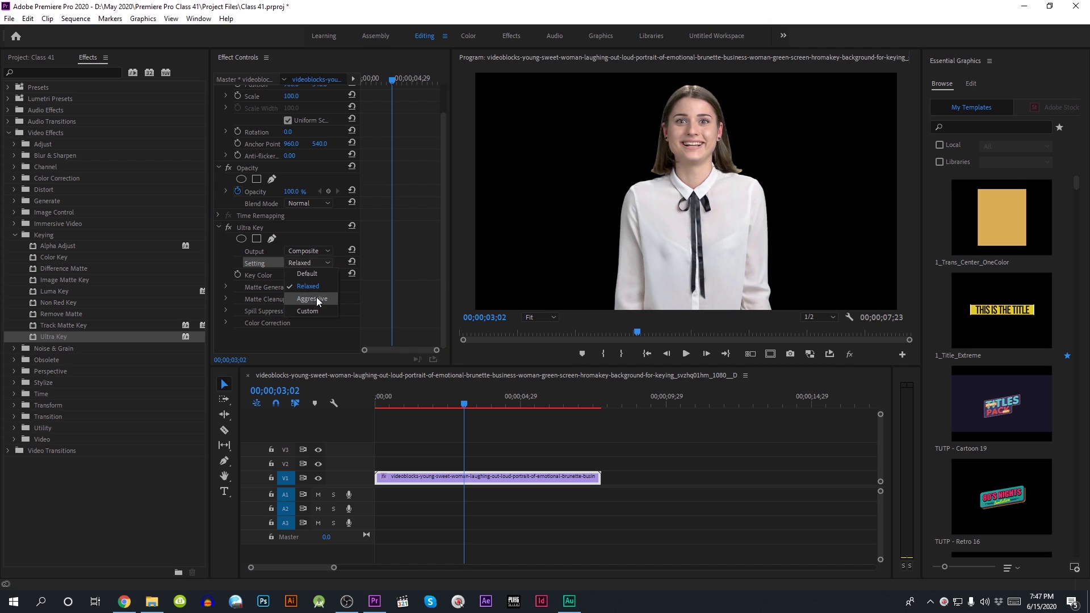
click(316, 299)
click(327, 263)
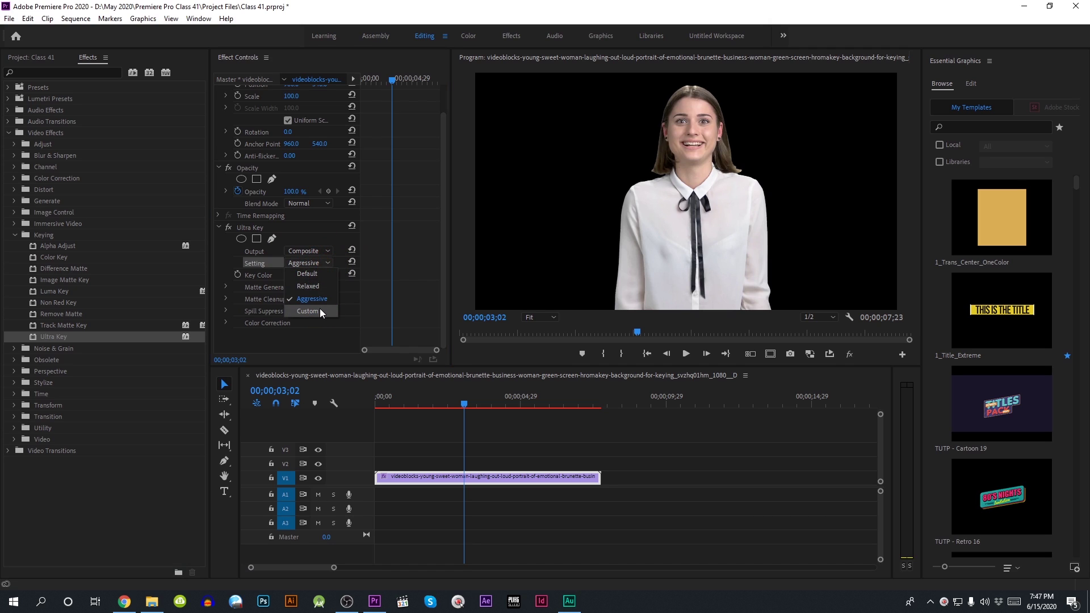
click(320, 311)
click(316, 263)
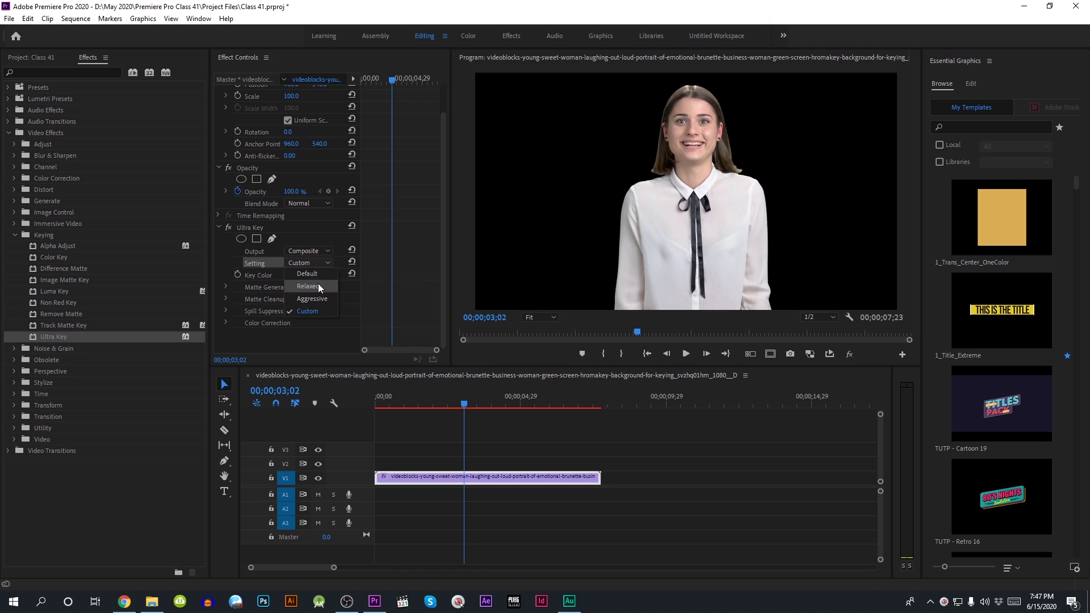
click(311, 274)
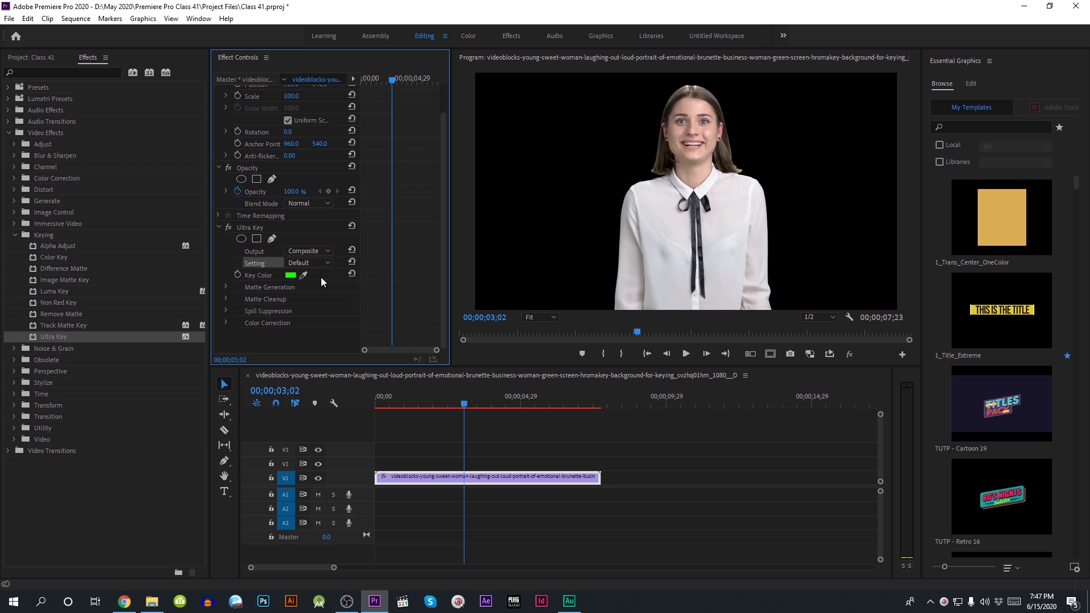
click(313, 252)
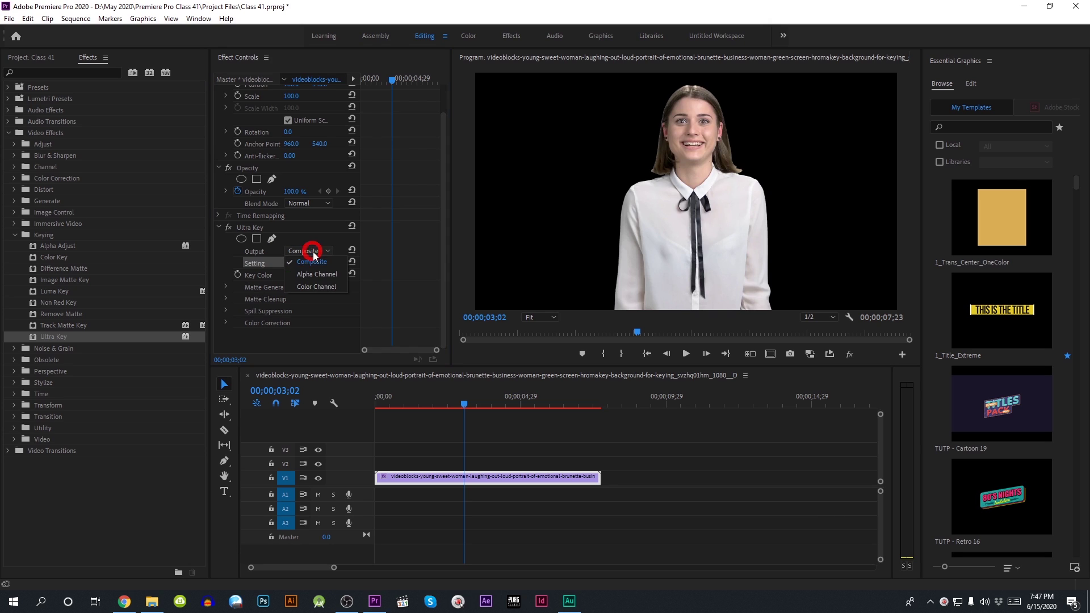
click(320, 261)
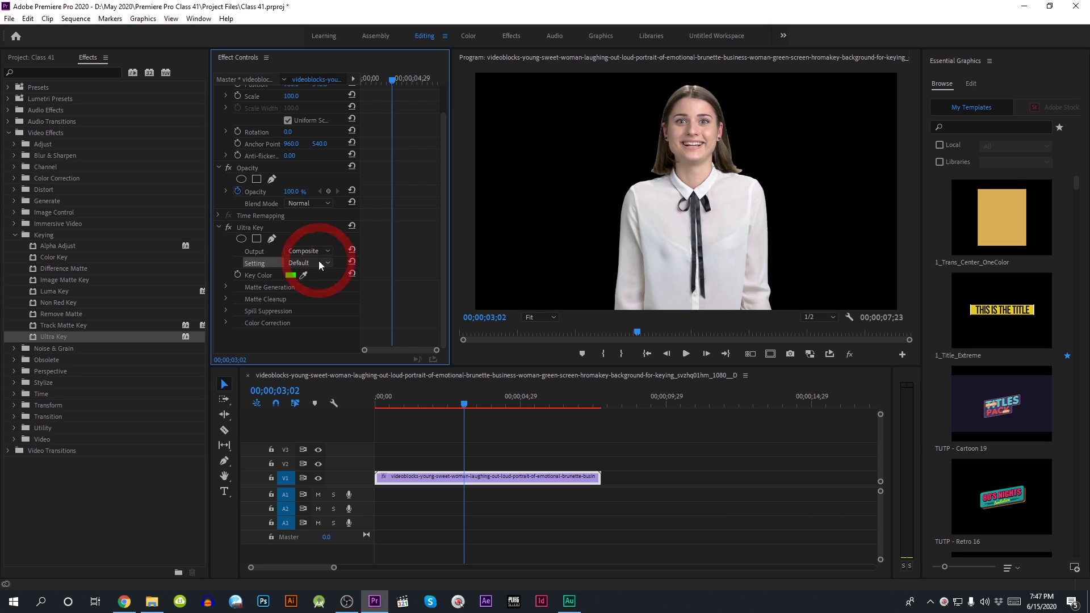
Set the woman's Matte Generation Highlight to 33 and Tolerance to 46
click(226, 287)
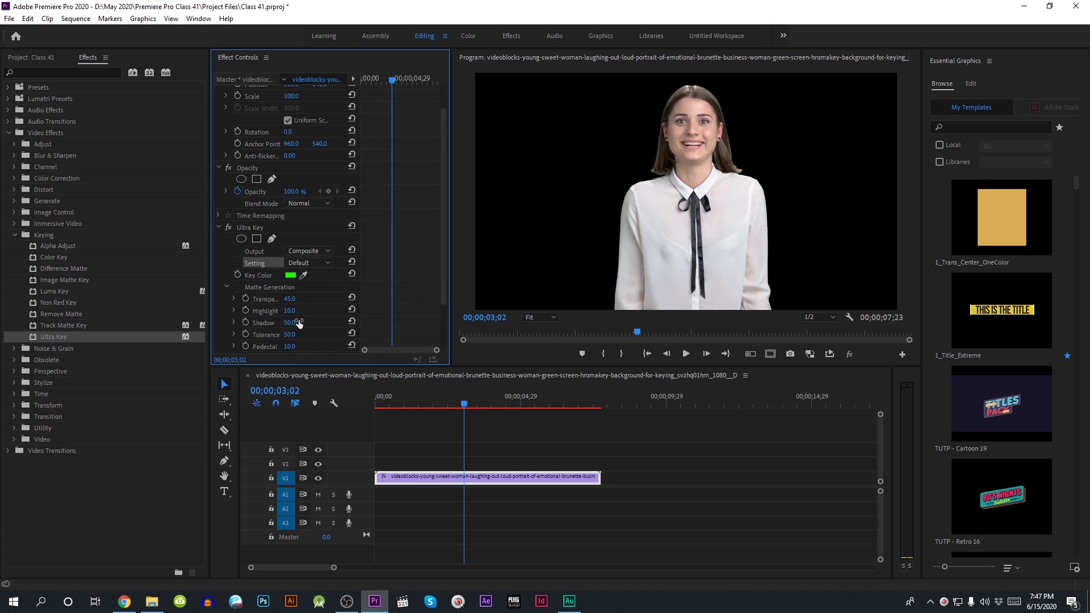
drag(296, 335, 279, 310)
click(290, 299)
Put the businessman clip on V2, key its green with Ultra Key, and view Alpha Channel output
click(39, 57)
drag(55, 131, 374, 463)
click(88, 57)
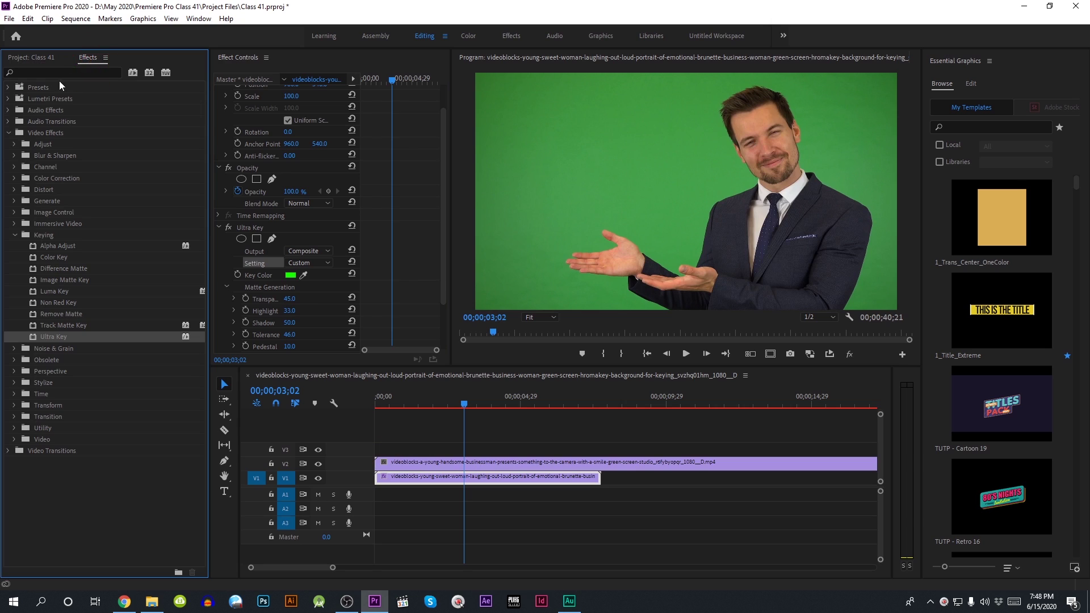
drag(67, 336, 494, 466)
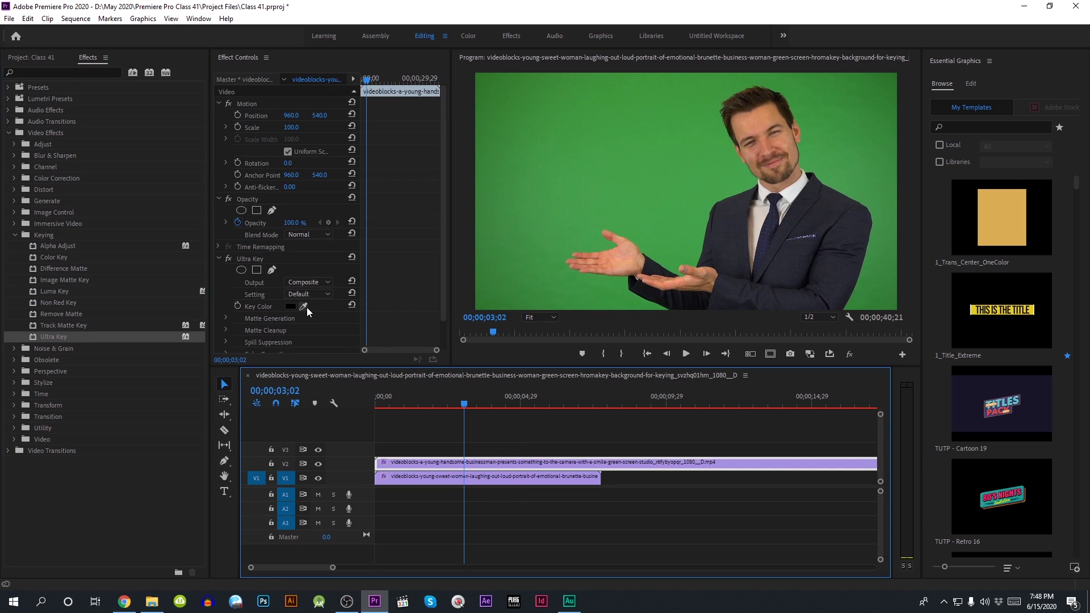
drag(303, 306, 572, 187)
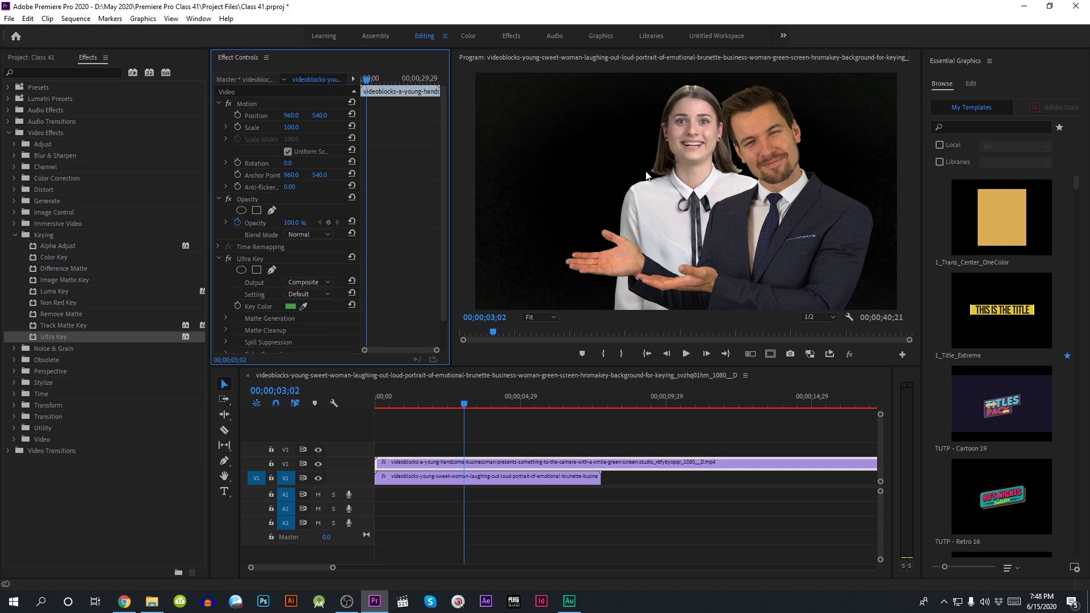
click(310, 281)
click(329, 307)
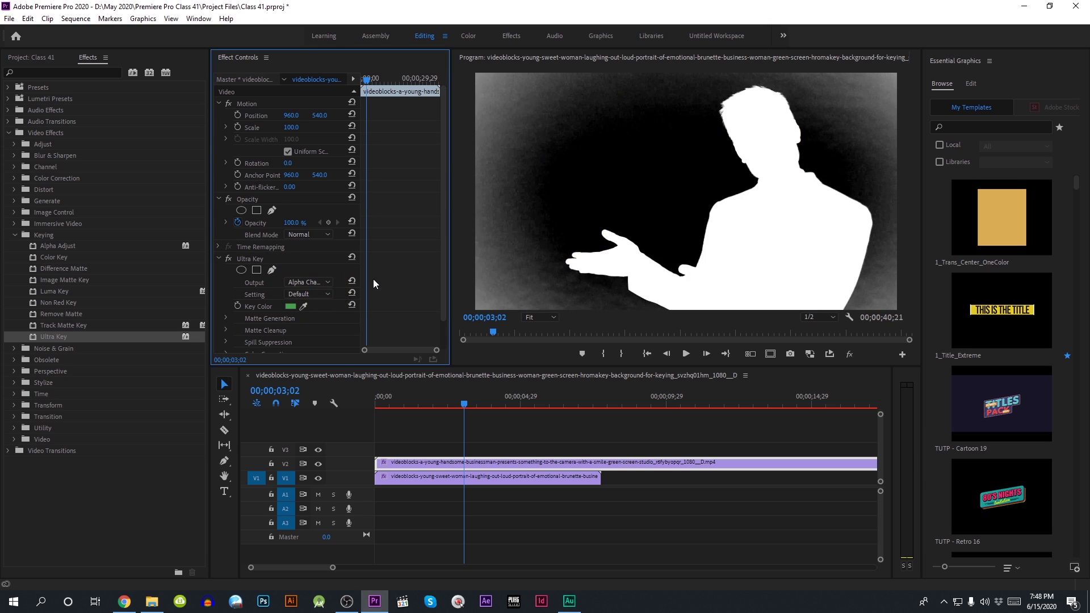
Refine the businessman's matte to Shadow 0, Tolerance 38 and Pedestal 22
scroll(374, 283, down, 2)
click(226, 286)
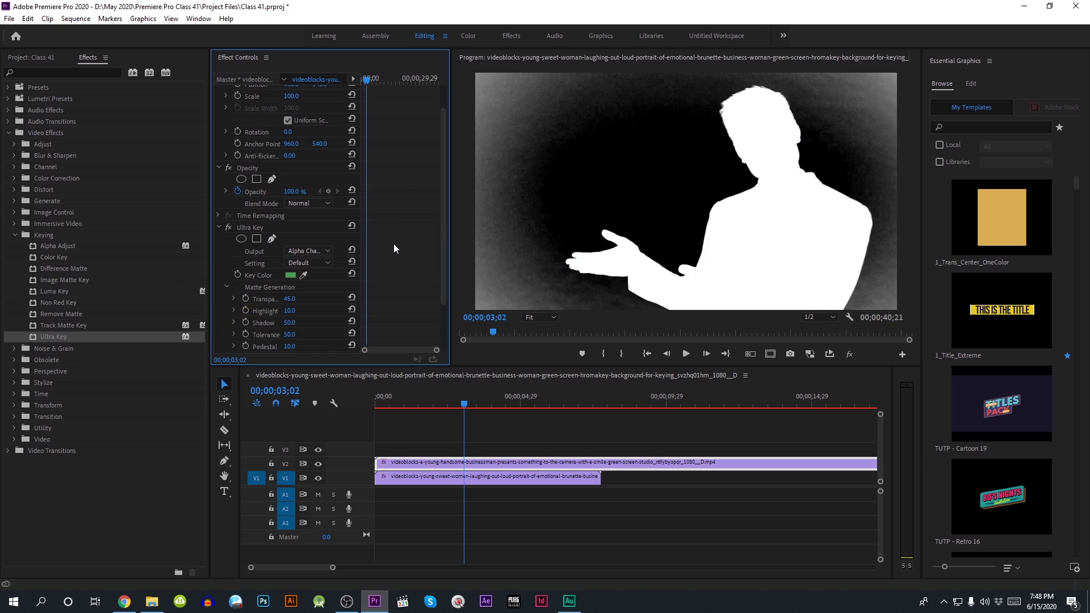
scroll(393, 245, down, 4)
mouse_move(295, 239)
mouse_down()
mouse_move(297, 251)
mouse_move(255, 251)
mouse_move(296, 251)
mouse_up()
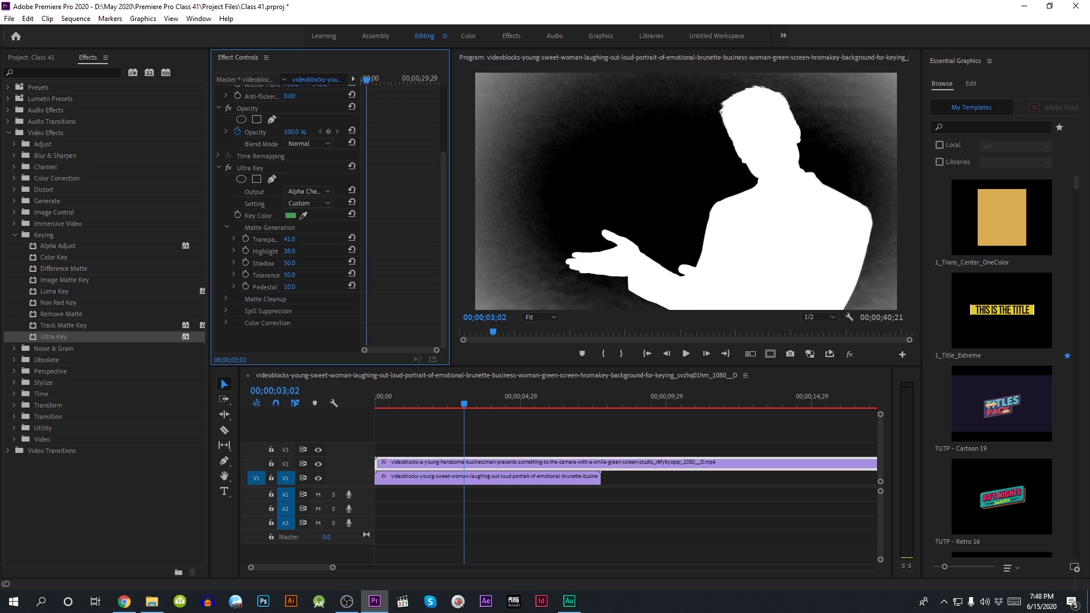
mouse_move(290, 263)
mouse_down()
mouse_move(304, 263)
mouse_move(292, 263)
mouse_up()
drag(289, 263, 272, 263)
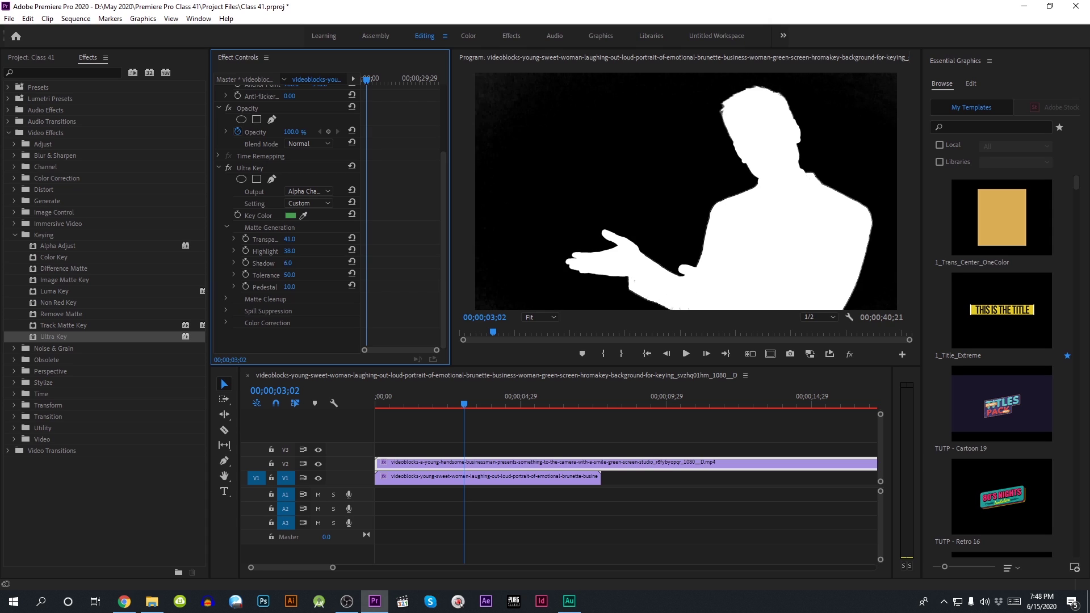
mouse_move(289, 263)
mouse_down()
mouse_move(319, 275)
mouse_move(296, 277)
mouse_move(285, 263)
mouse_up()
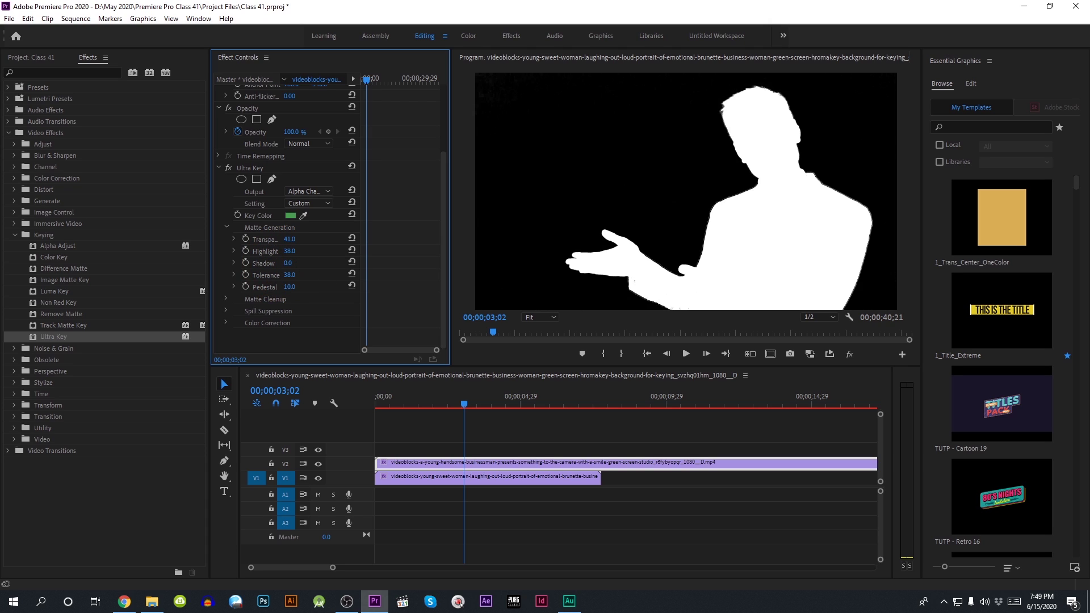
drag(290, 286, 317, 282)
Switch the businessman's key Output back to Composite
click(306, 194)
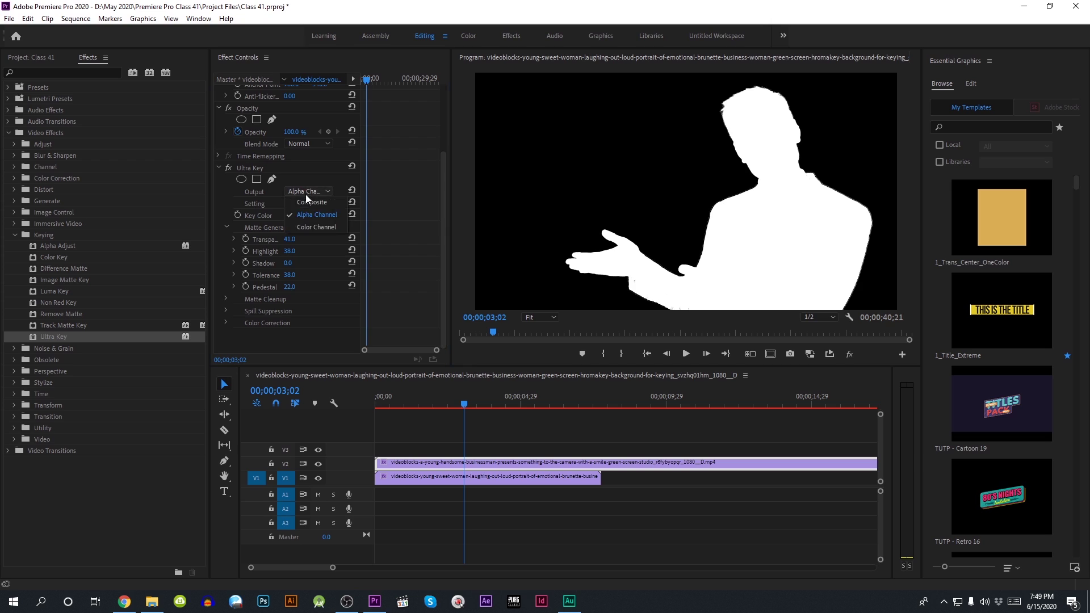
click(315, 203)
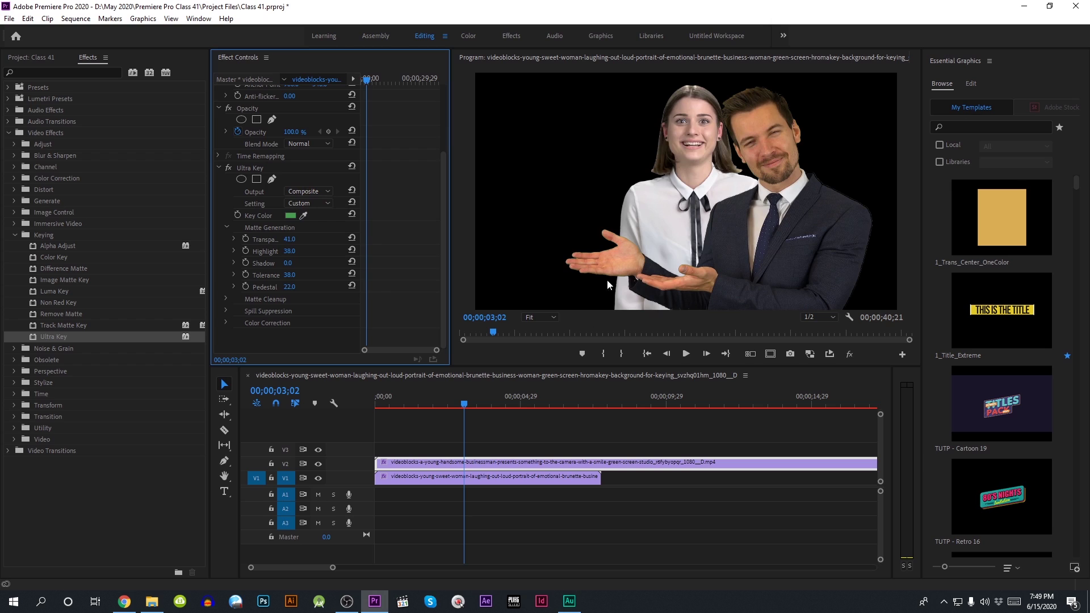
click(541, 317)
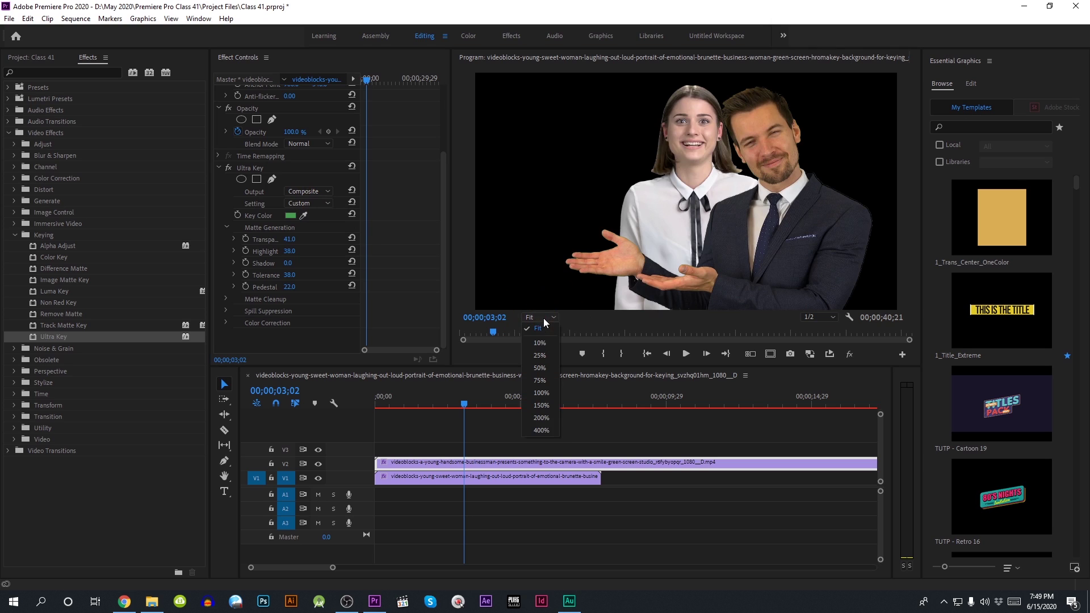
Zoom the Program monitor to 75% and inspect the presenters' hands and faces
click(548, 380)
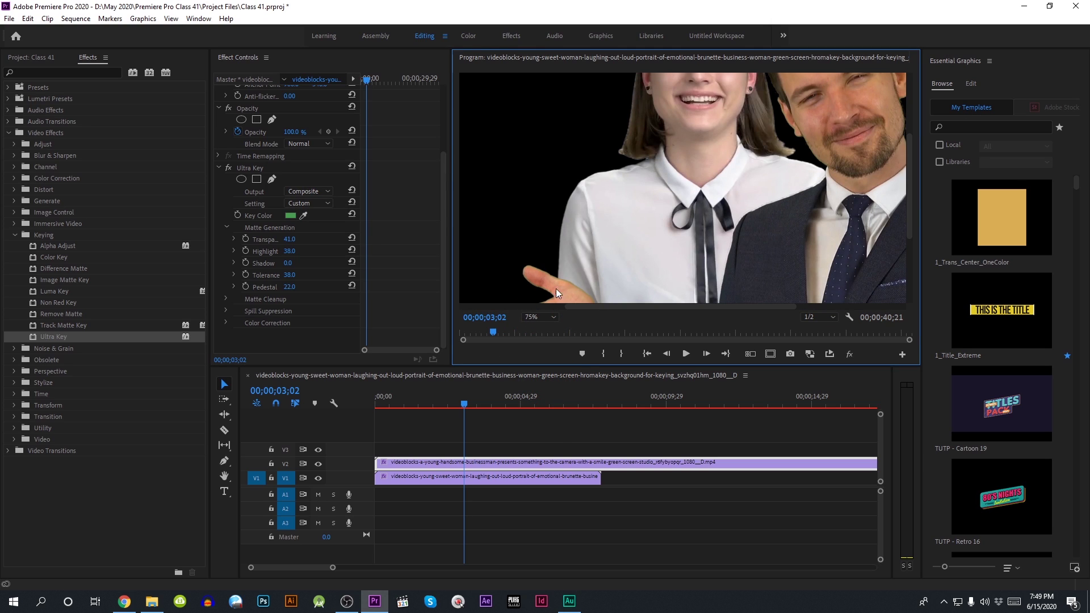
click(912, 207)
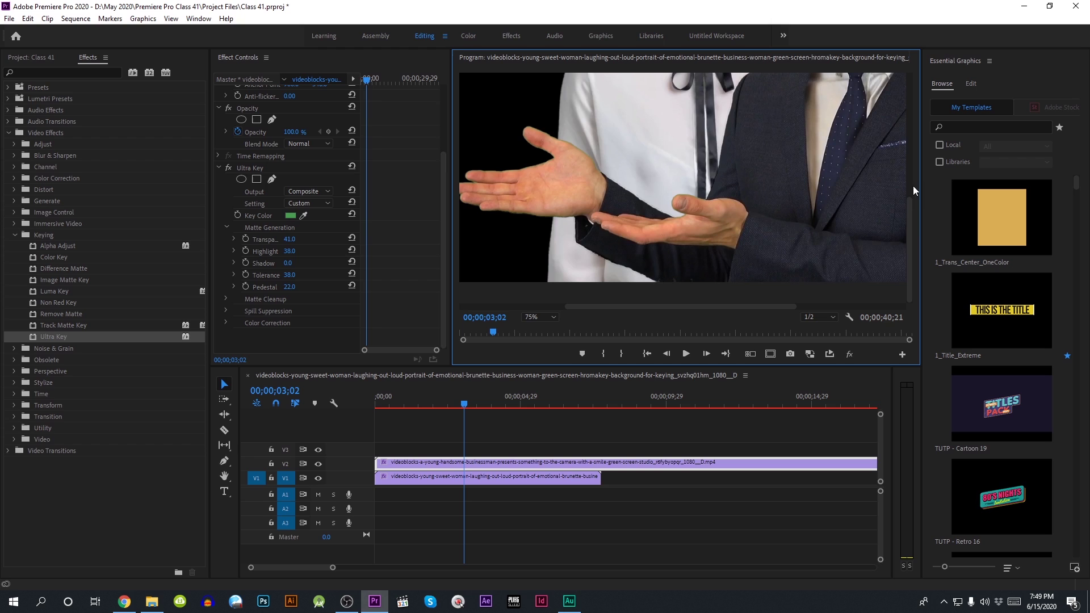
click(908, 230)
click(919, 144)
click(921, 119)
click(920, 126)
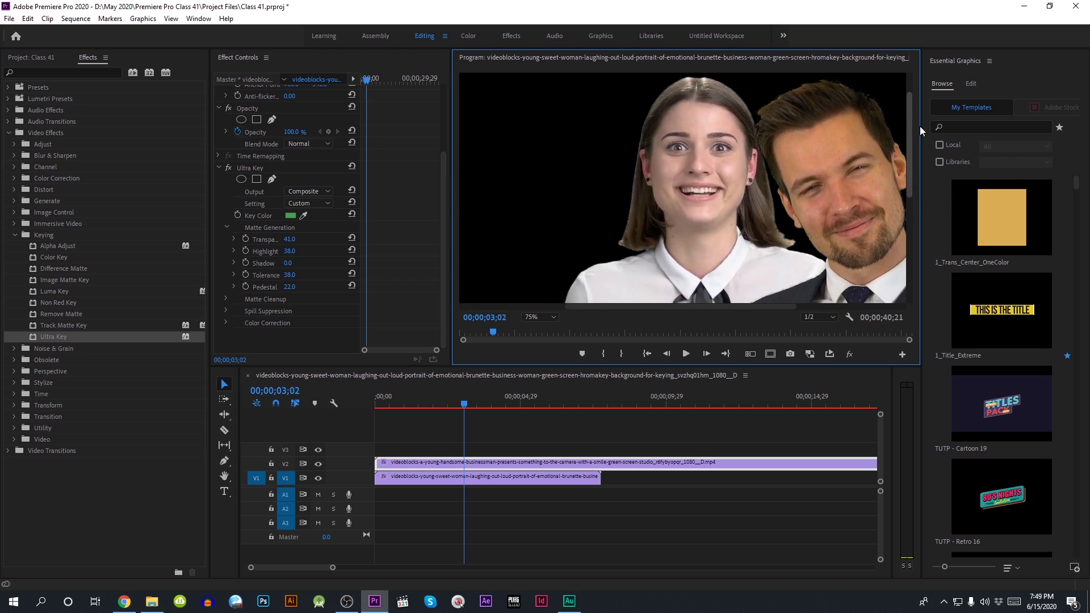
click(917, 132)
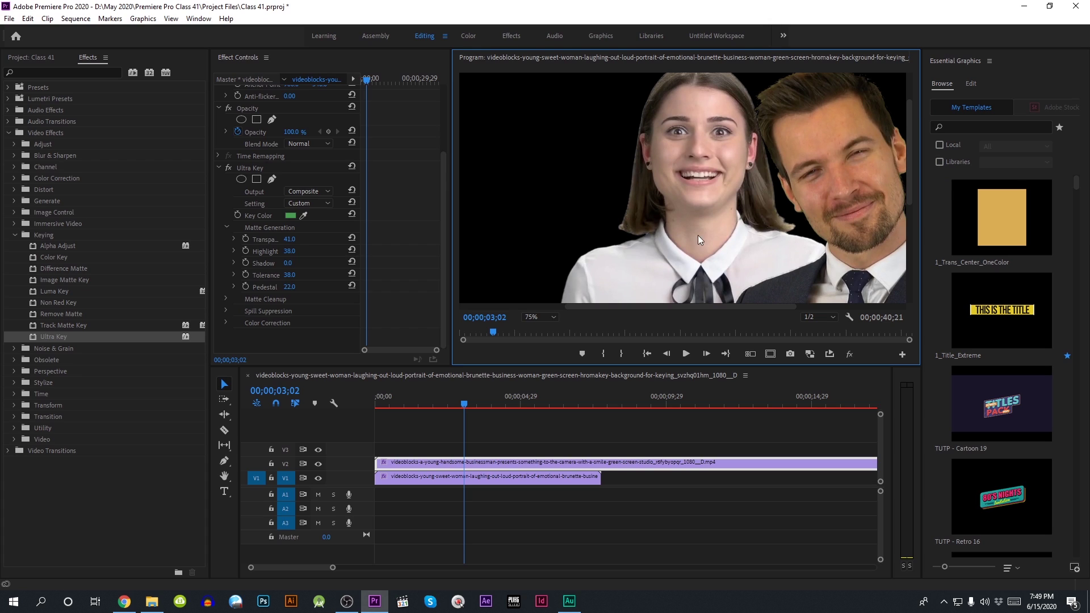
click(225, 299)
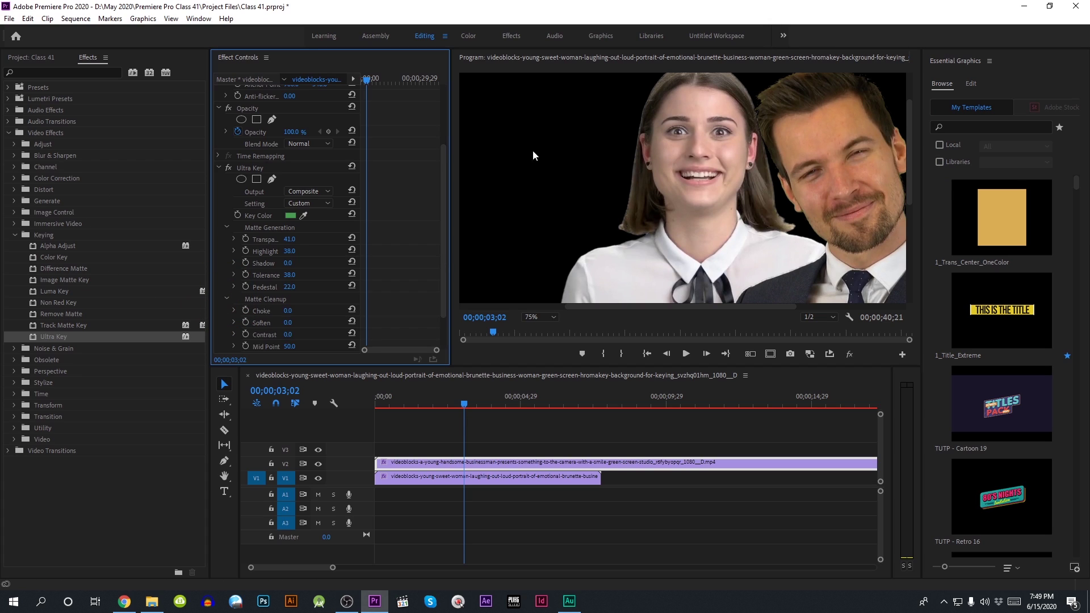
Set the businessman's Matte Cleanup Choke to 7
scroll(345, 254, down, 2)
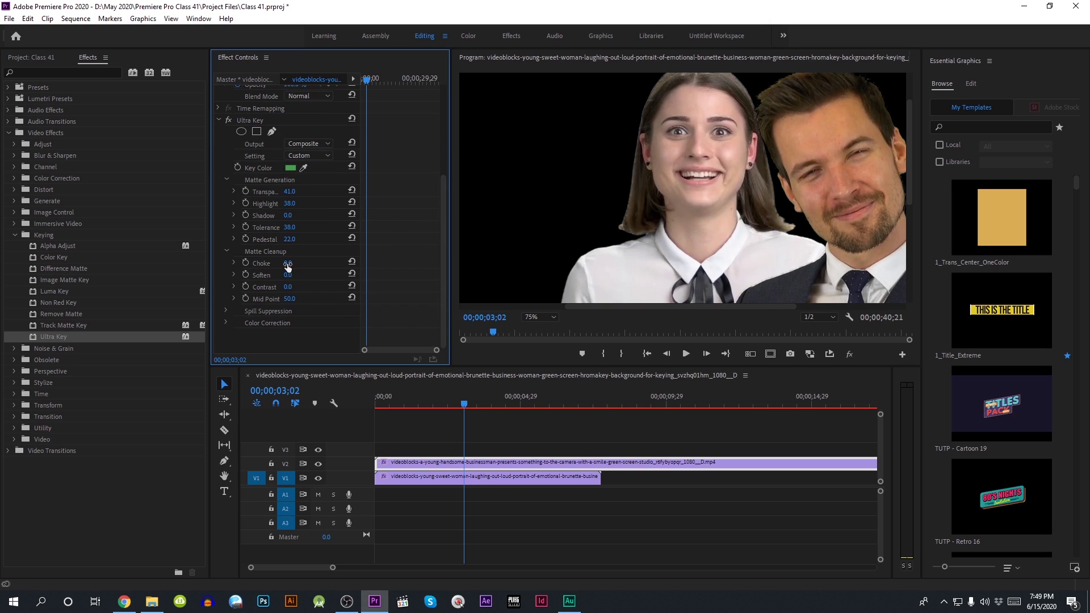
drag(287, 266, 783, 301)
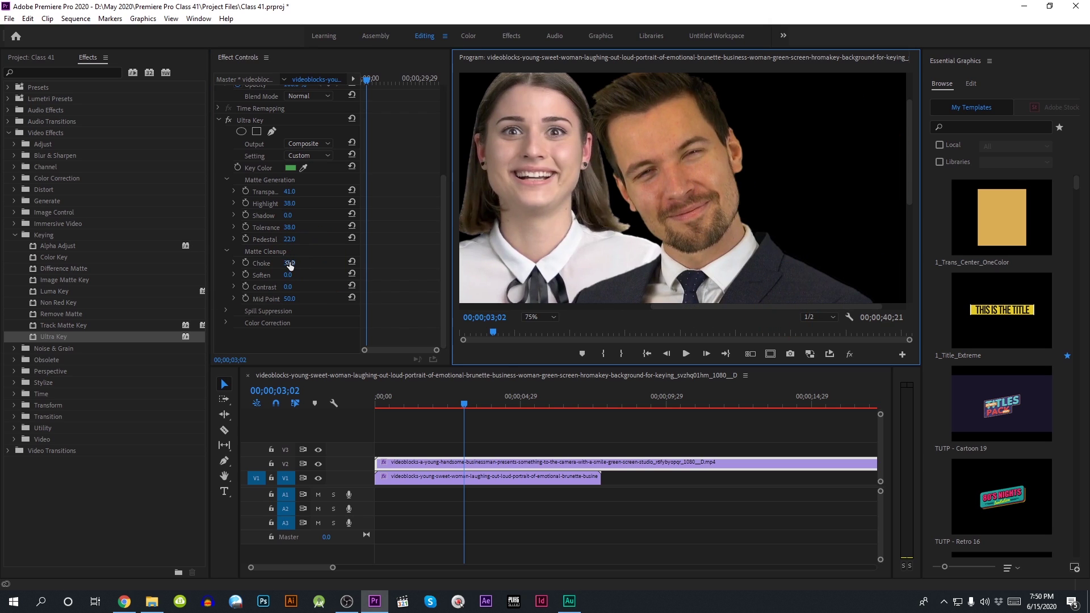
drag(290, 268, 224, 268)
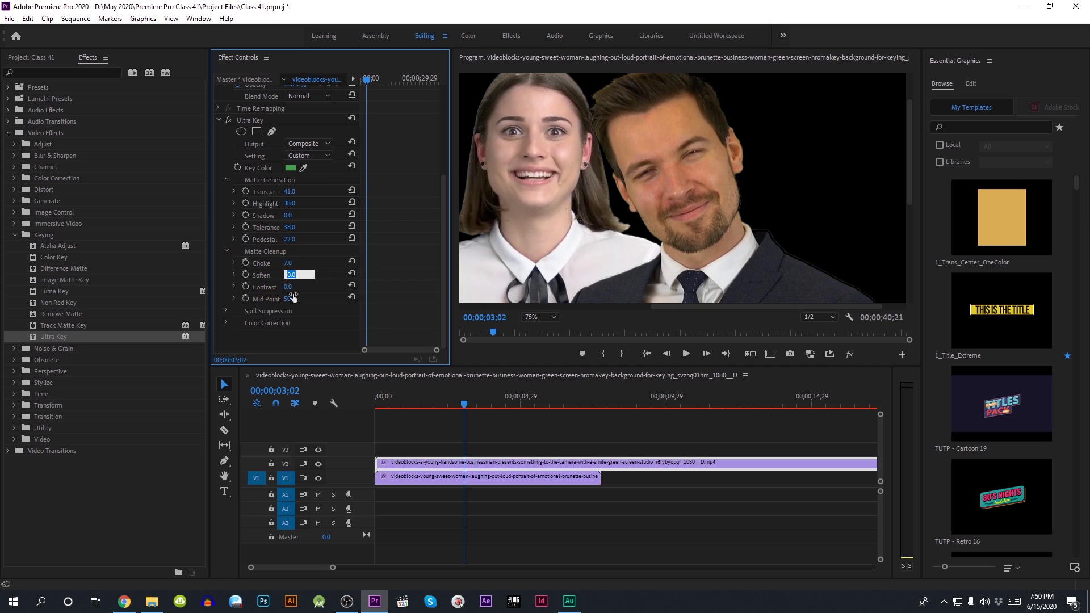
Raise Spill Suppression Desaturate to 68 and Range to 57, then fit the preview
click(224, 312)
scroll(297, 293, down, 2)
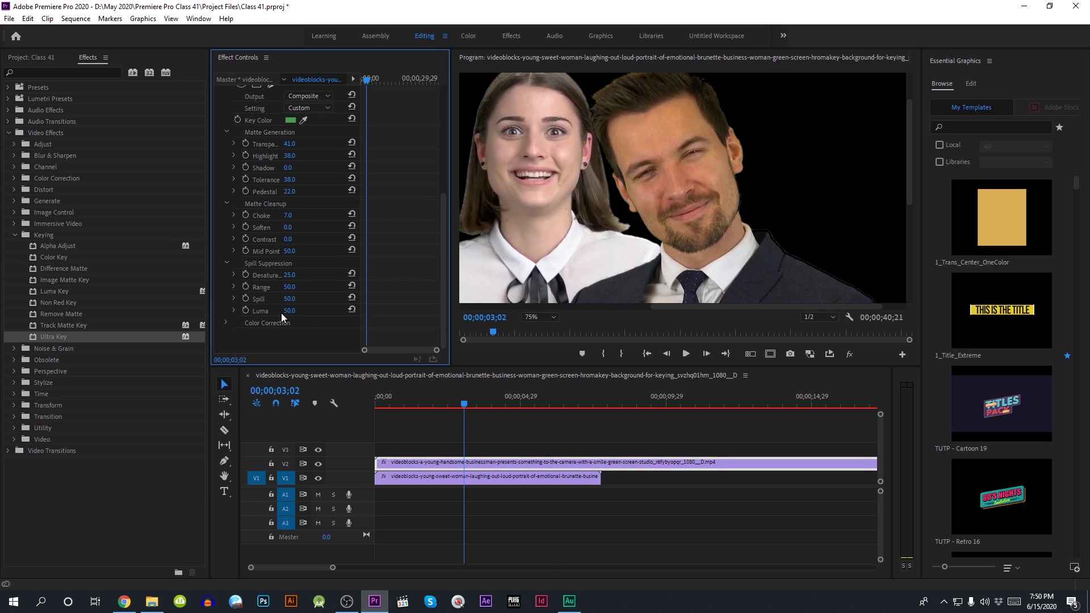
key(ctrl+z)
key(ctrl+z)
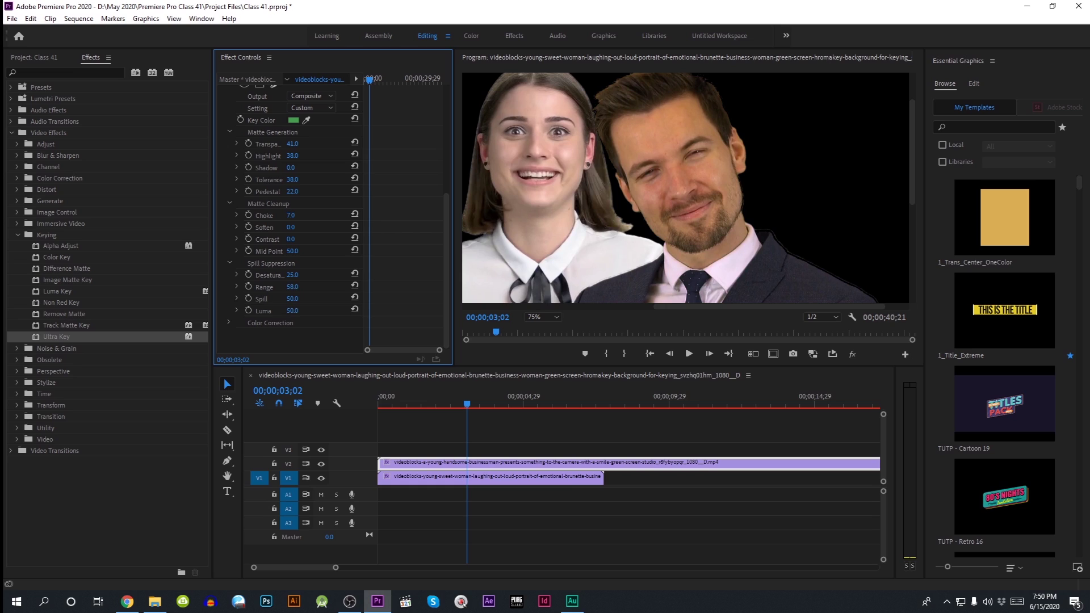
drag(293, 275, 298, 275)
click(543, 317)
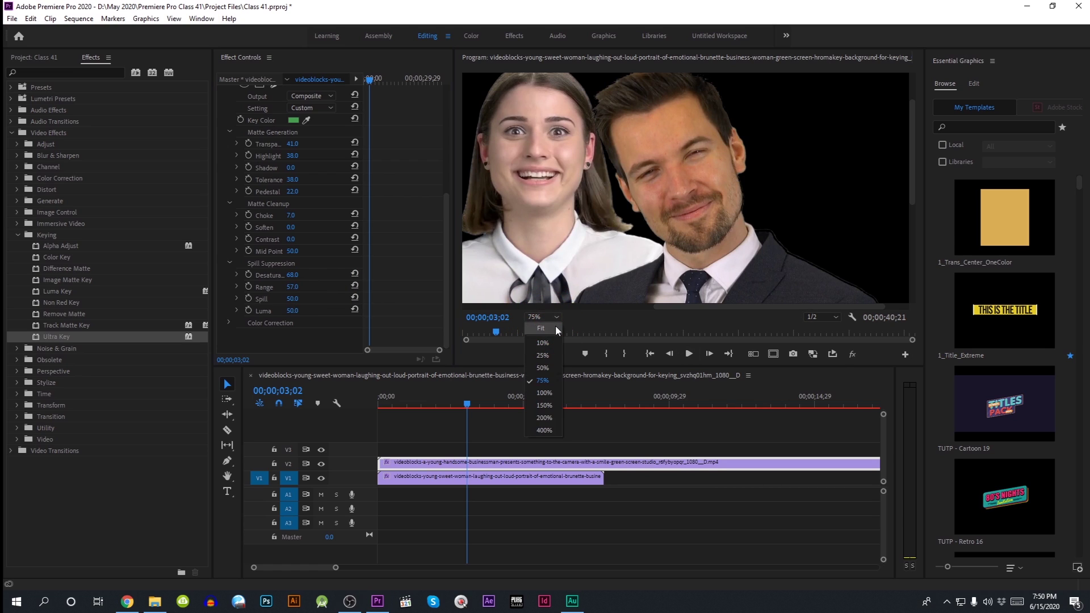
click(554, 329)
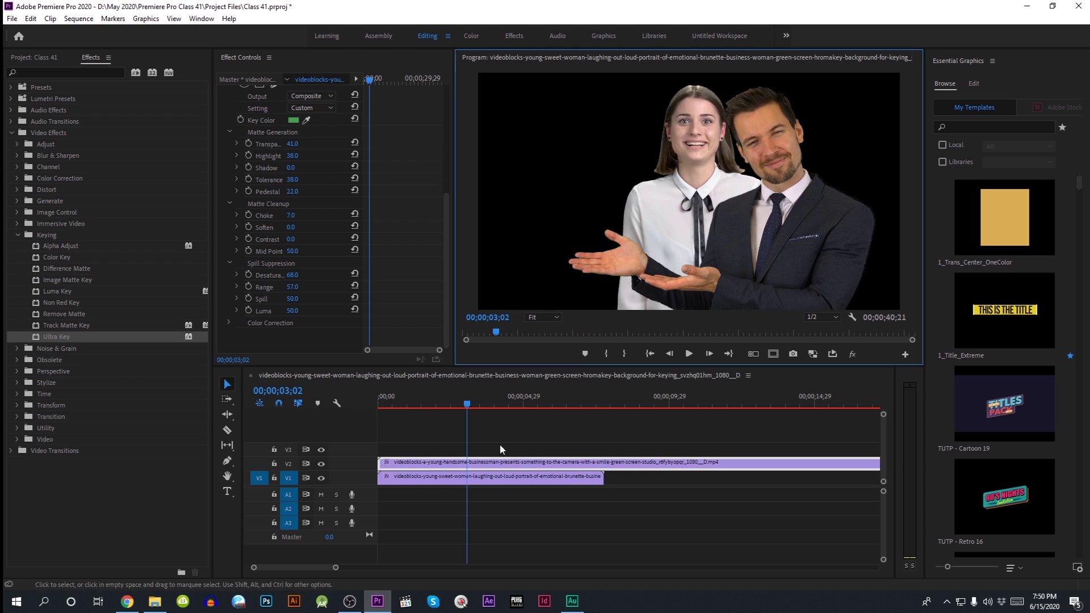
Open the Lumetri Color panel and try adjustments on the blue and green RGB curves
click(201, 18)
click(226, 309)
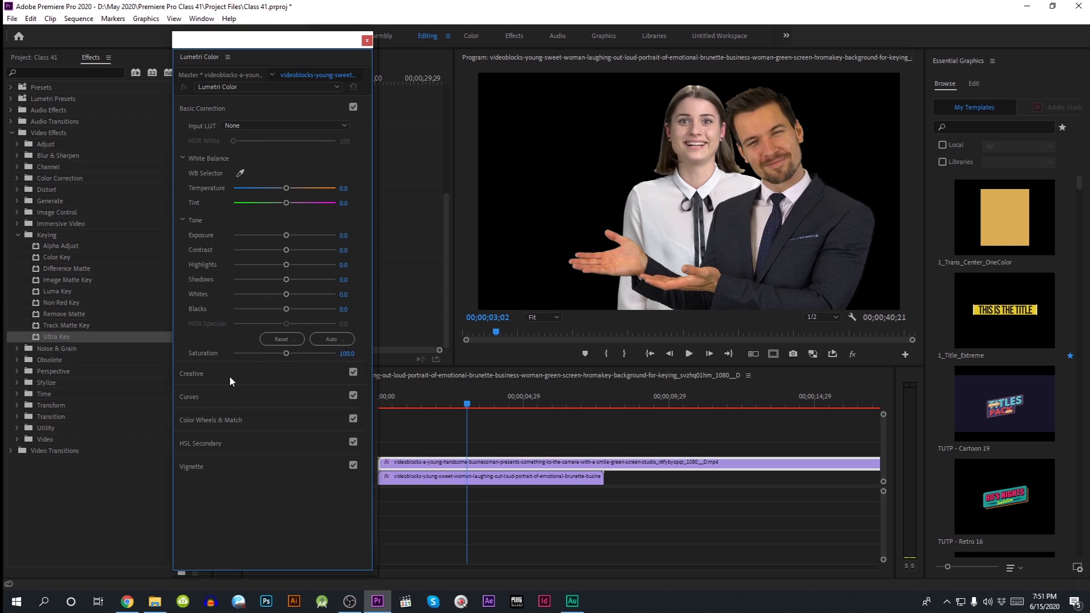
click(213, 398)
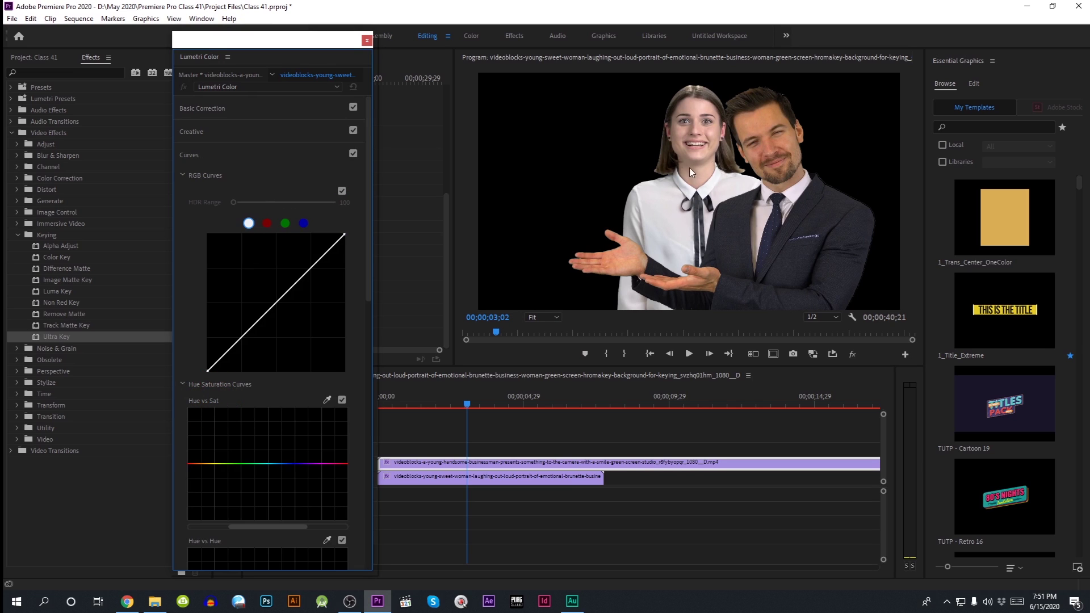
click(304, 223)
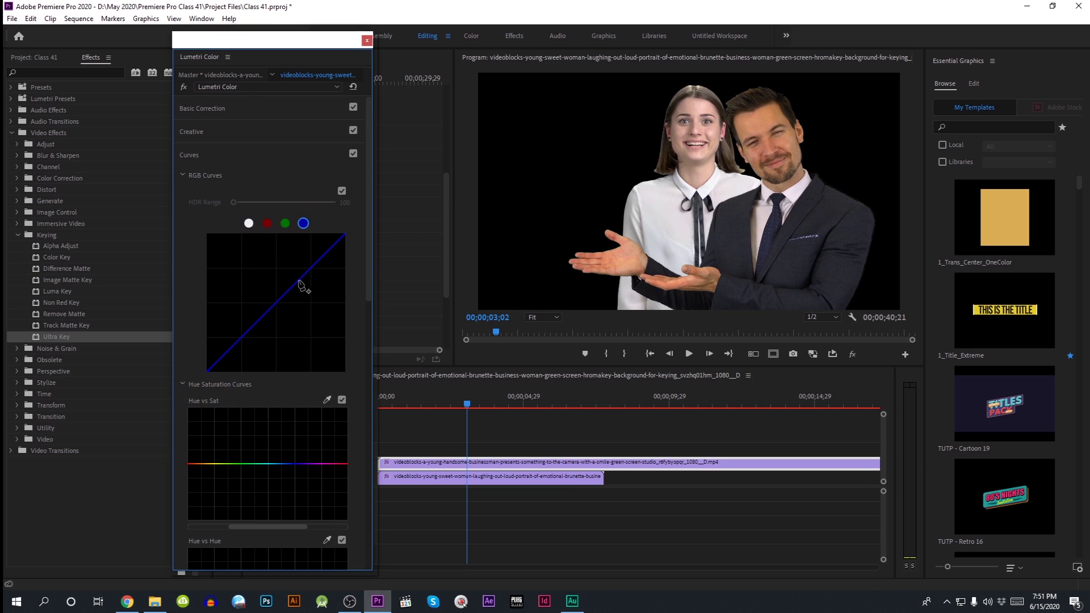
drag(280, 305, 272, 299)
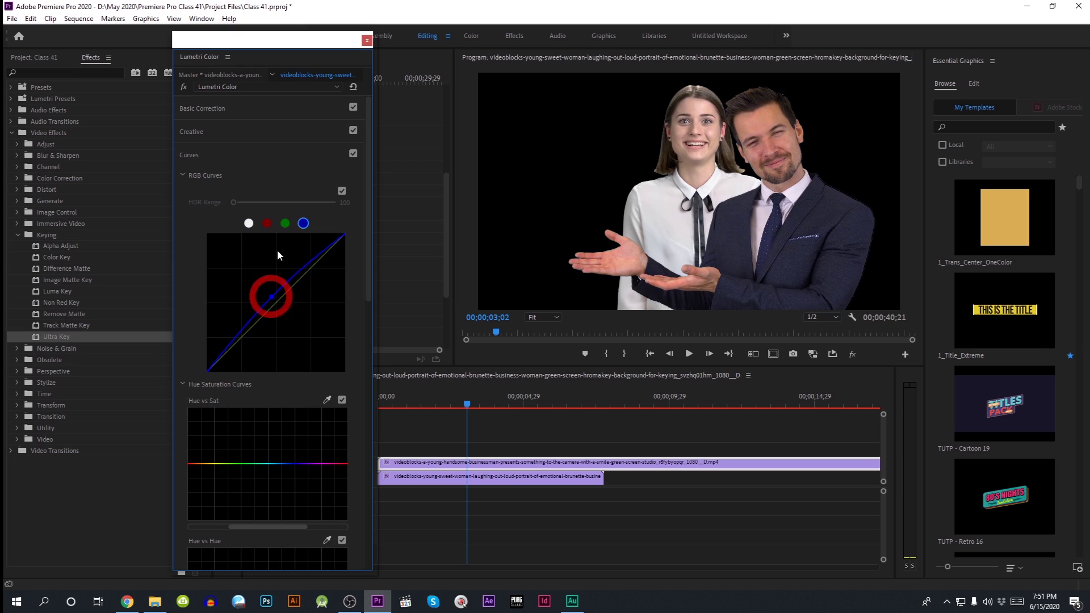
click(284, 224)
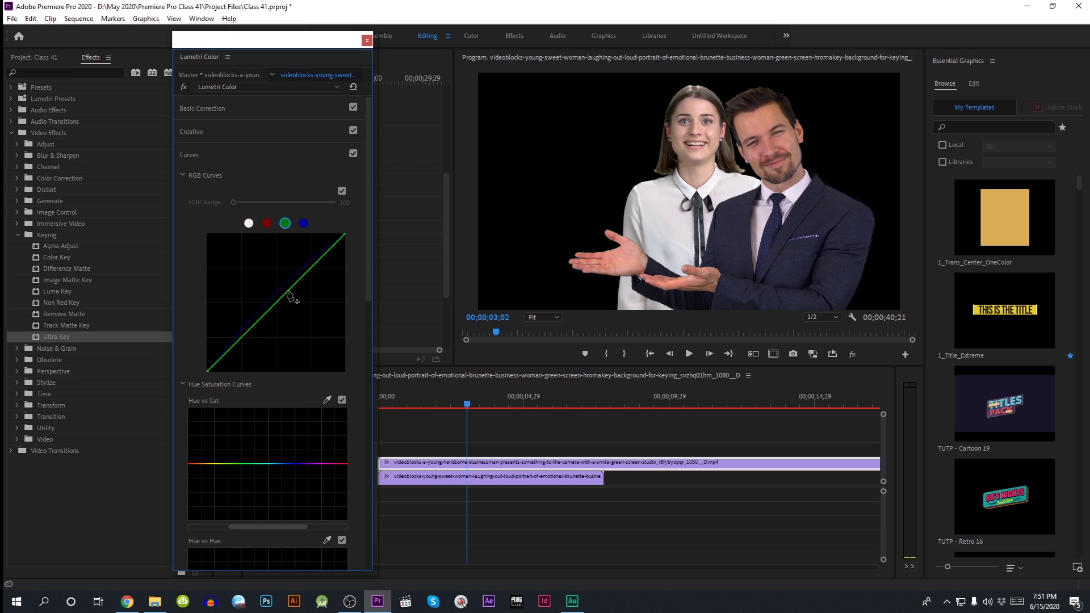
drag(289, 296, 287, 293)
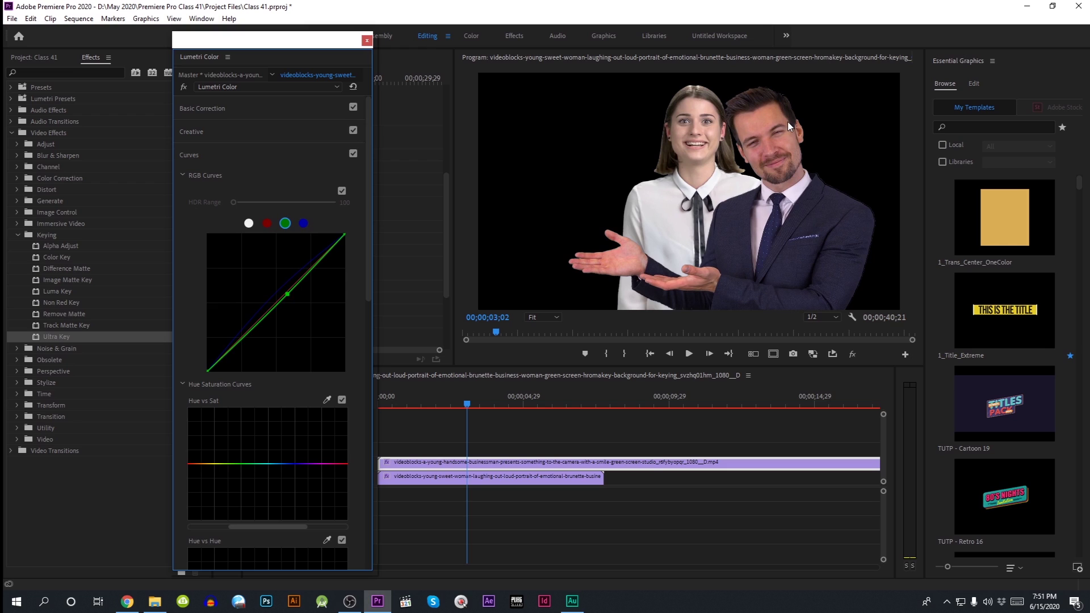
Nudge Exposure to 0.3, then raise the woman clip's Creative Vibrance to about 49.2
click(230, 111)
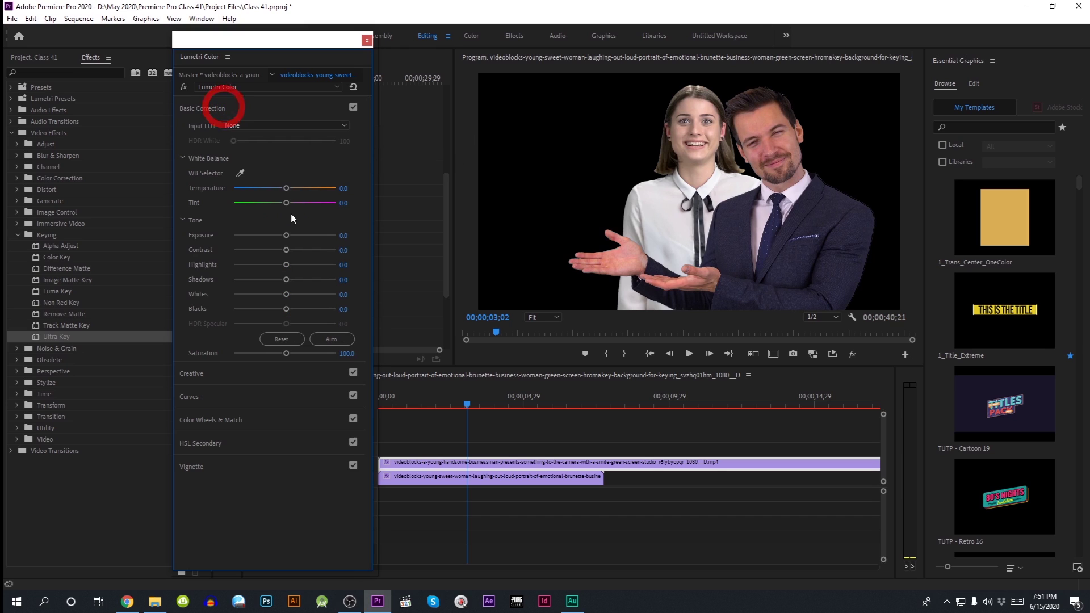
drag(287, 235, 291, 237)
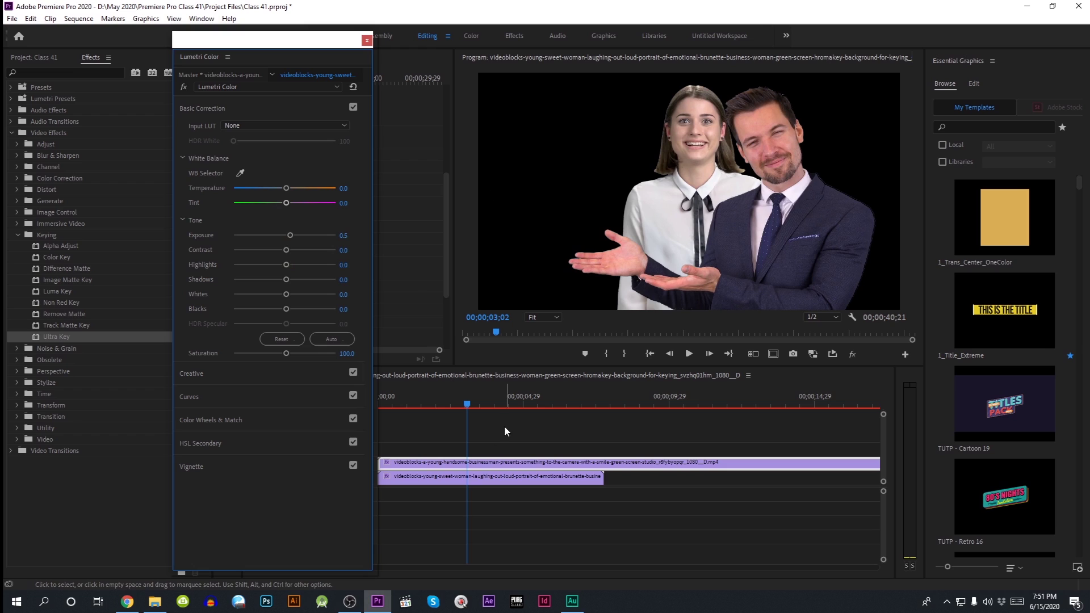
click(493, 476)
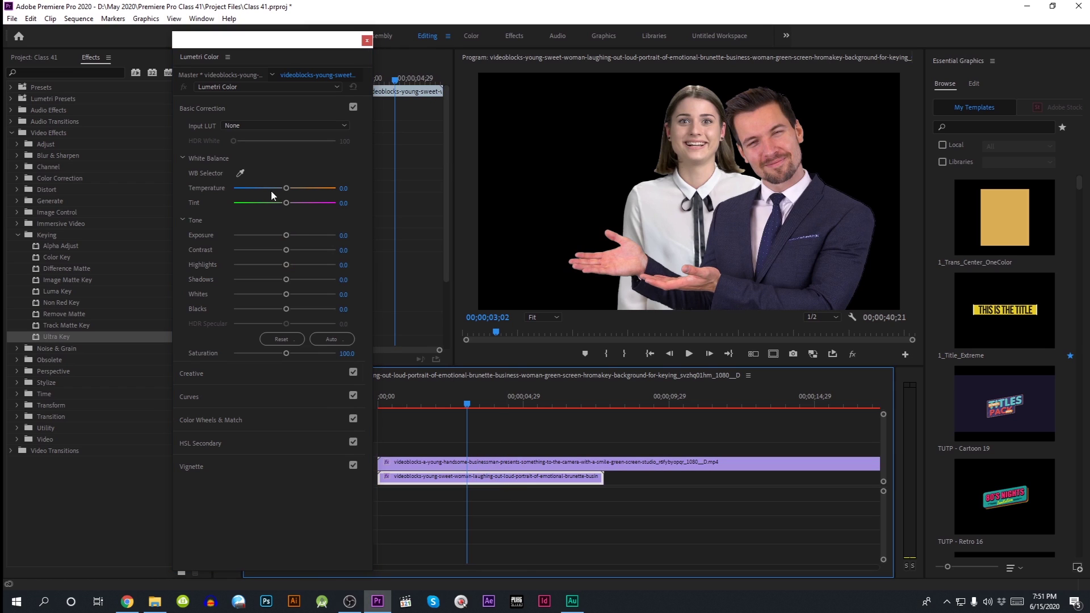
click(238, 373)
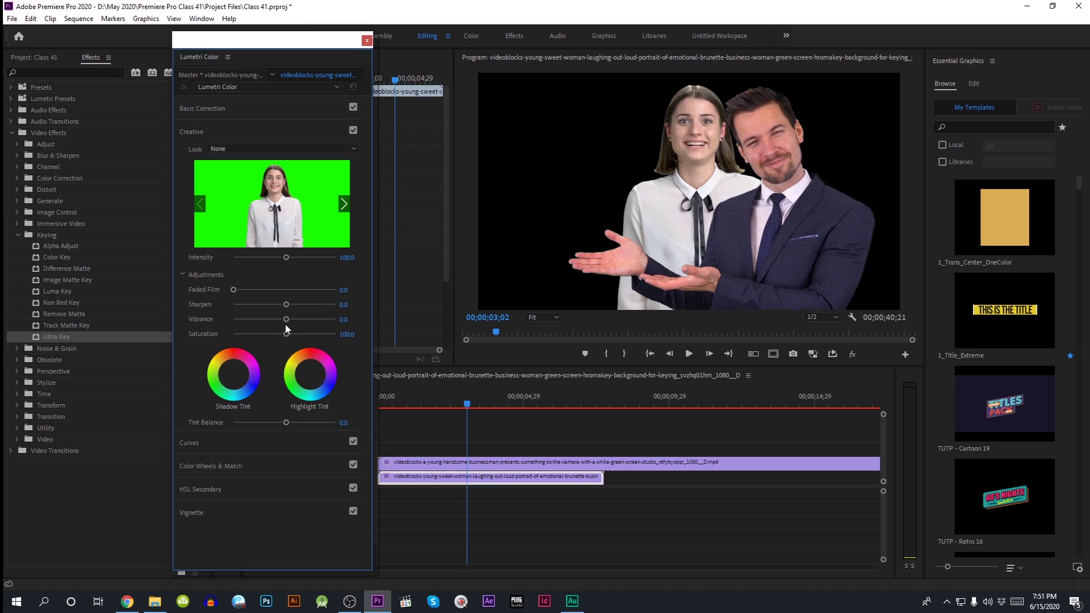
drag(286, 320, 310, 320)
Pull the green and blue RGB curves down on the woman's clip
click(212, 115)
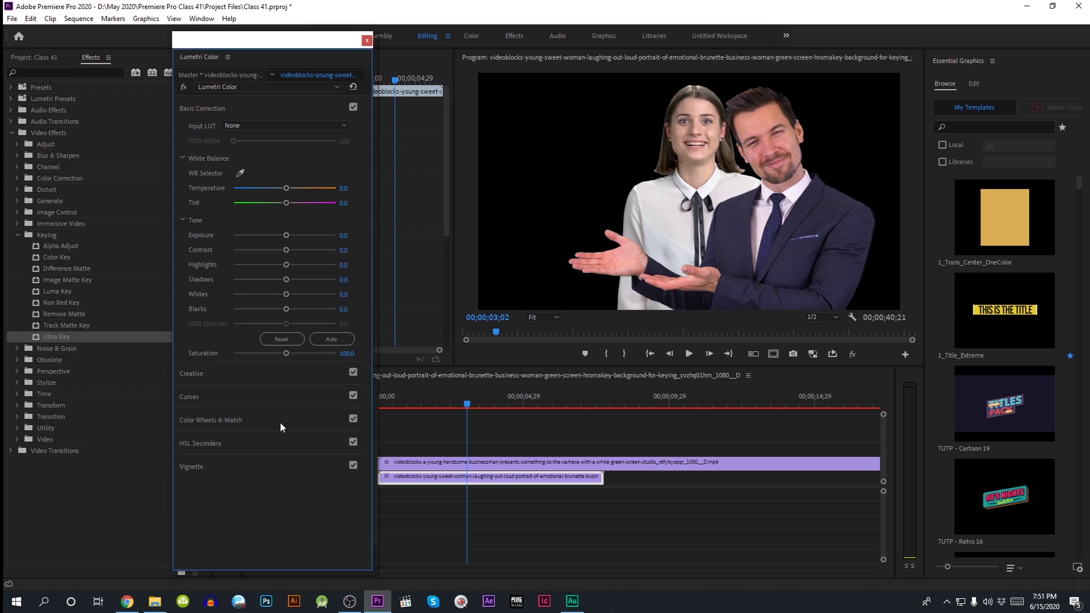
click(212, 400)
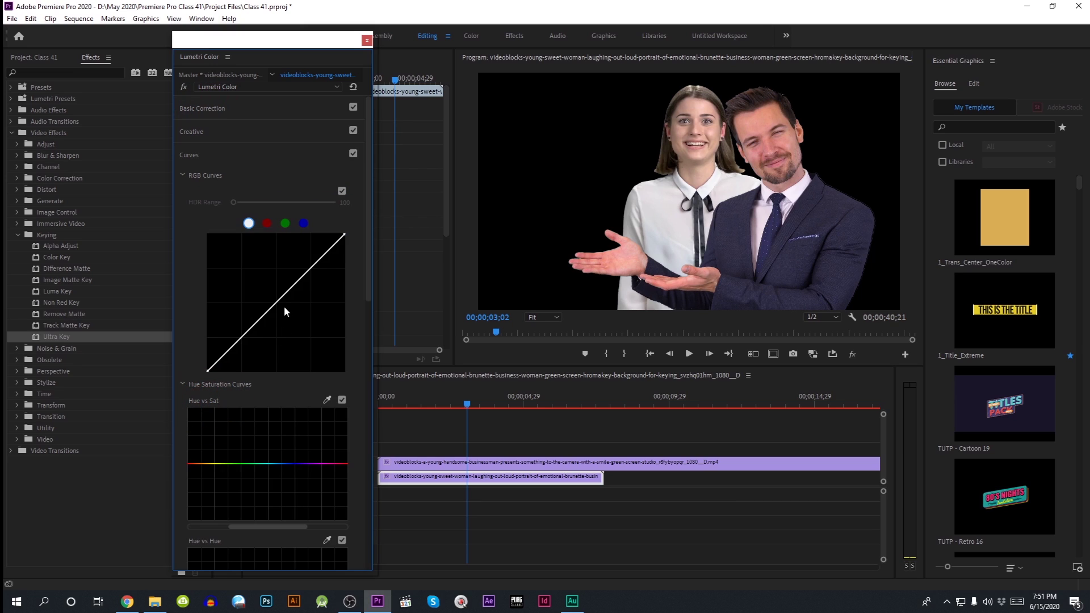
click(285, 223)
mouse_move(280, 304)
mouse_down()
mouse_move(288, 310)
mouse_move(289, 299)
mouse_up()
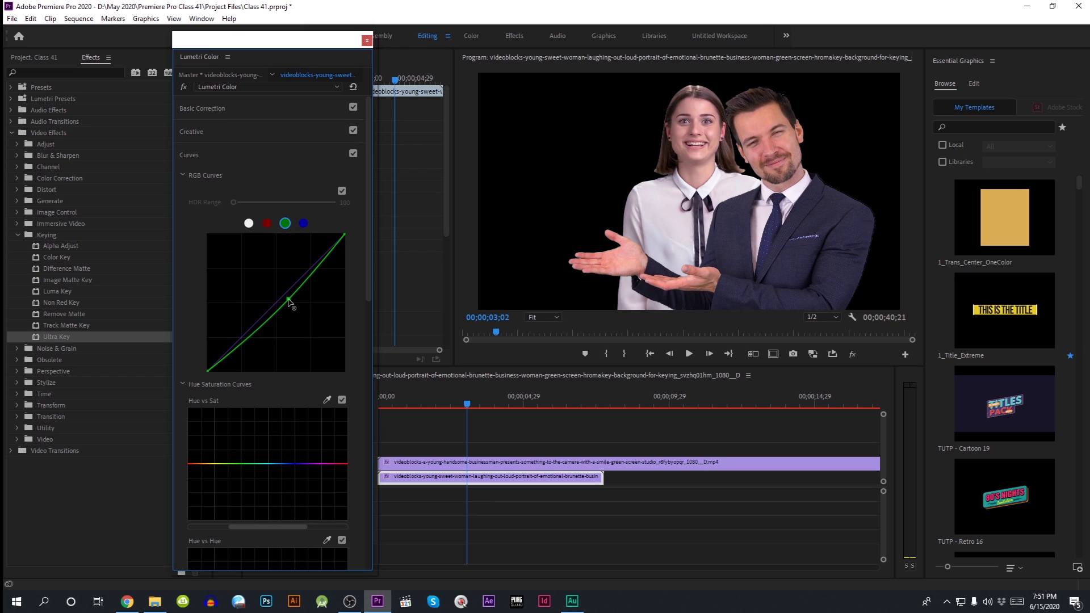
click(303, 223)
mouse_move(293, 292)
mouse_down()
mouse_move(301, 302)
mouse_move(292, 292)
mouse_up()
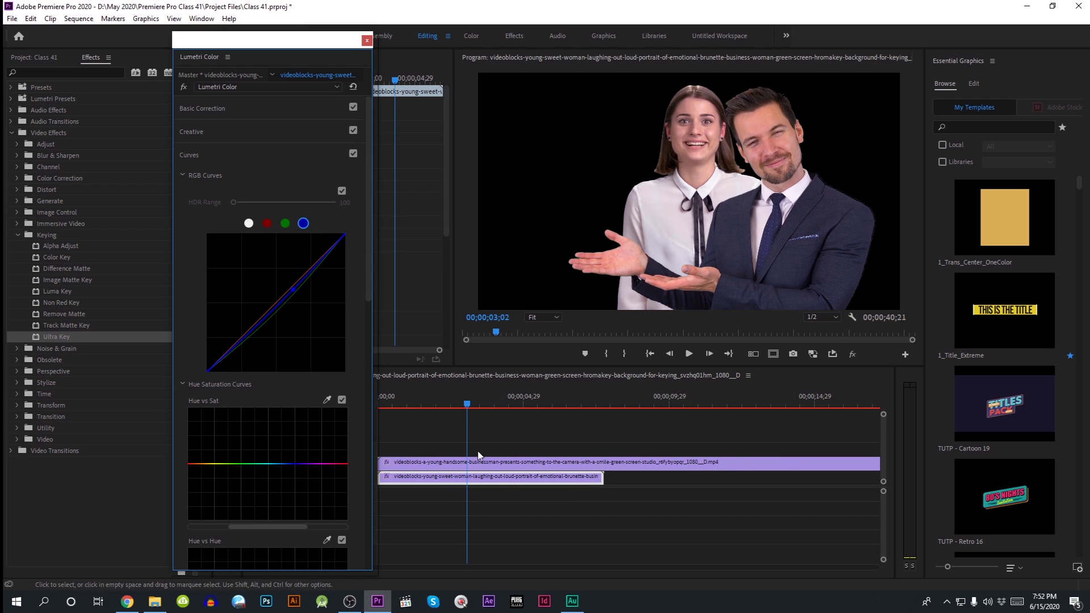
Cut the man's clip where the woman's clip ends and delete the leftover piece
key(c)
click(605, 465)
key(b)
click(625, 463)
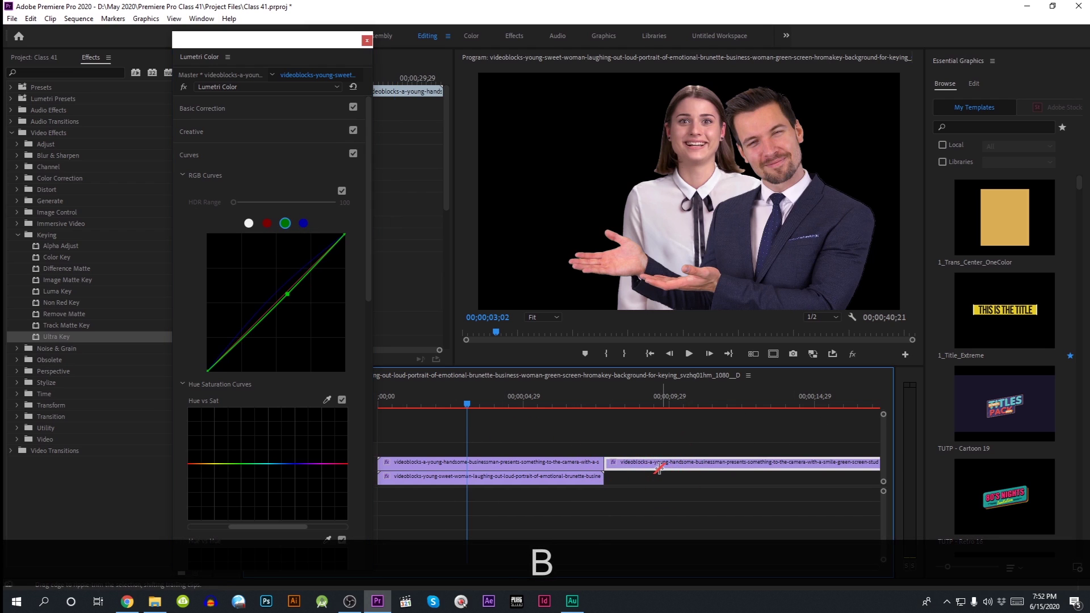
key(Delete)
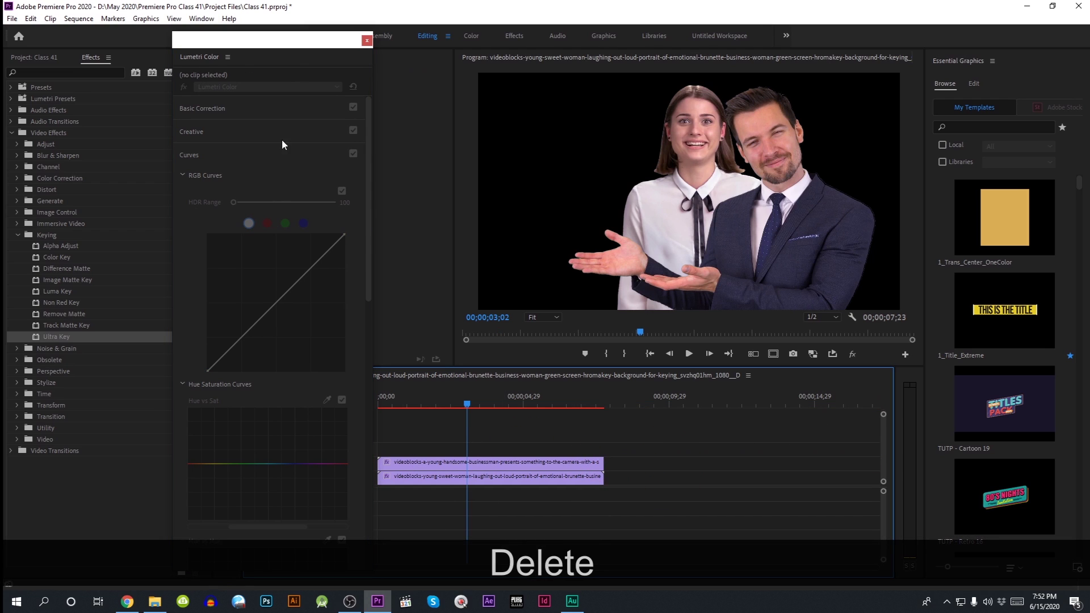
Close the Lumetri panel, preview the composite and park the playhead near two seconds
click(367, 40)
key(space)
click(437, 477)
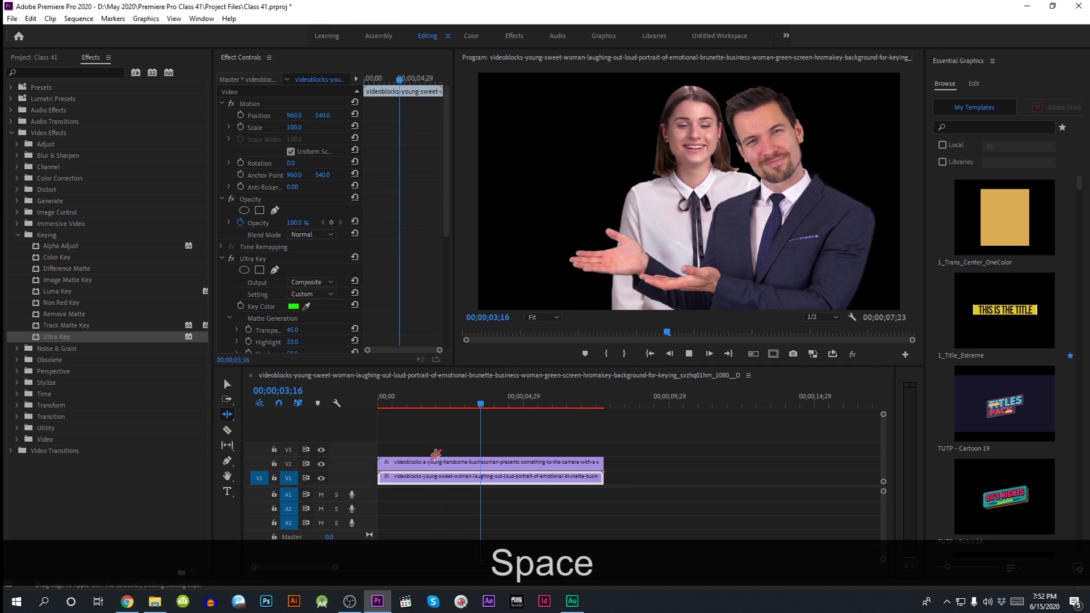
key(space)
click(484, 400)
drag(483, 399, 445, 438)
click(670, 486)
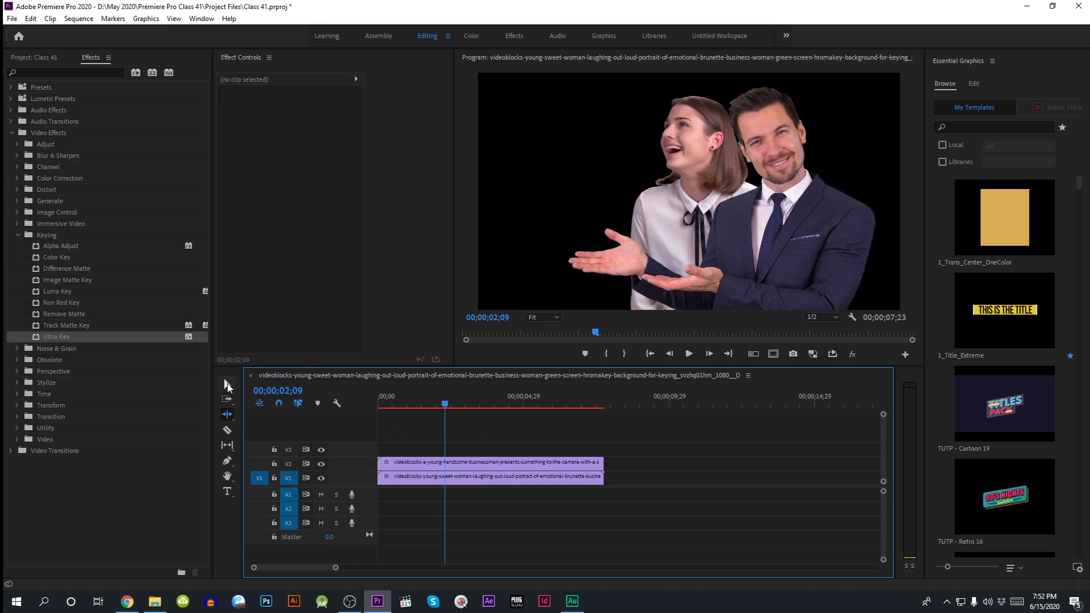
Move the man toward the right of the frame using Position X
key(v)
click(397, 464)
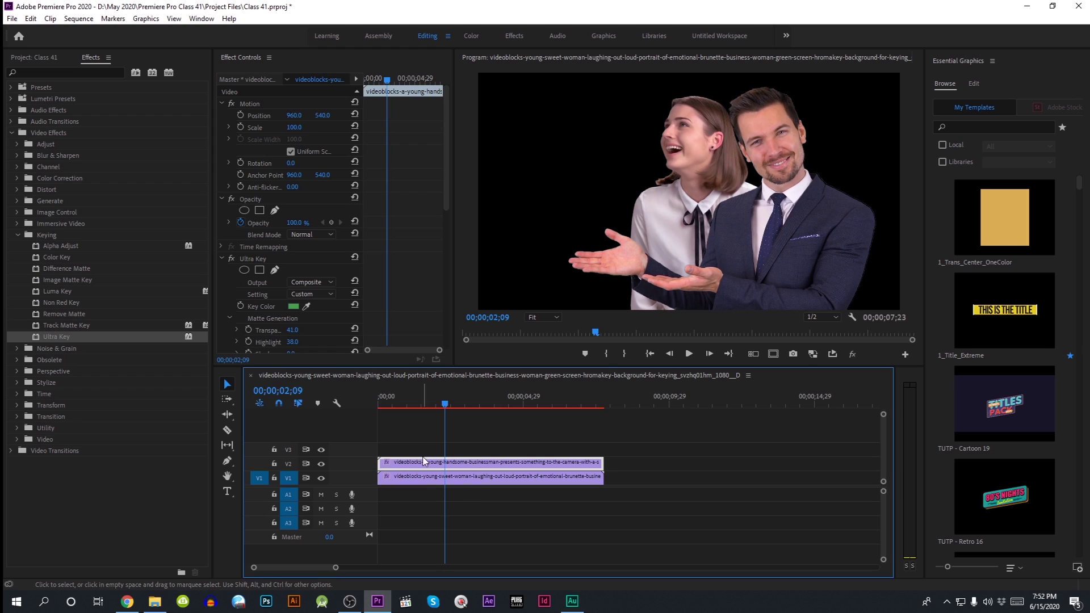
click(322, 465)
click(322, 465)
drag(294, 115, 333, 115)
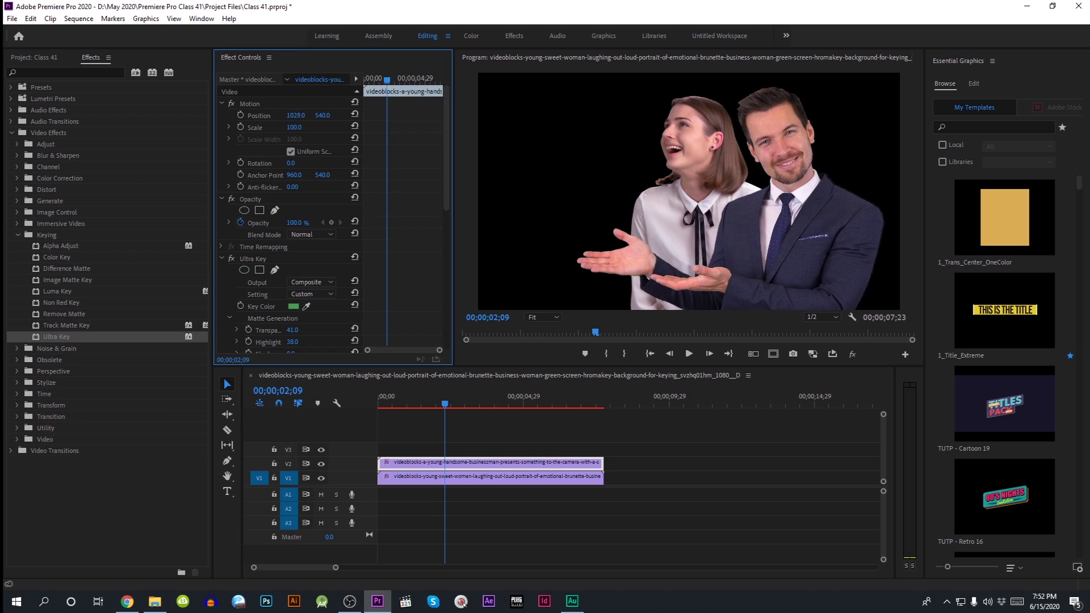
Slide the woman left to Position X 499
click(404, 480)
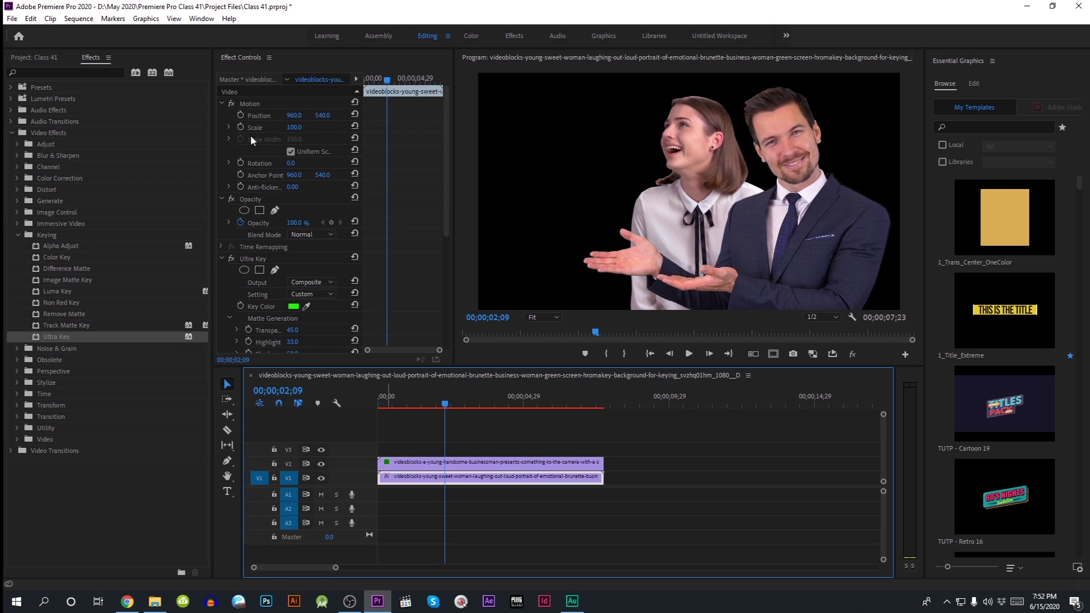
drag(294, 115, 131, 114)
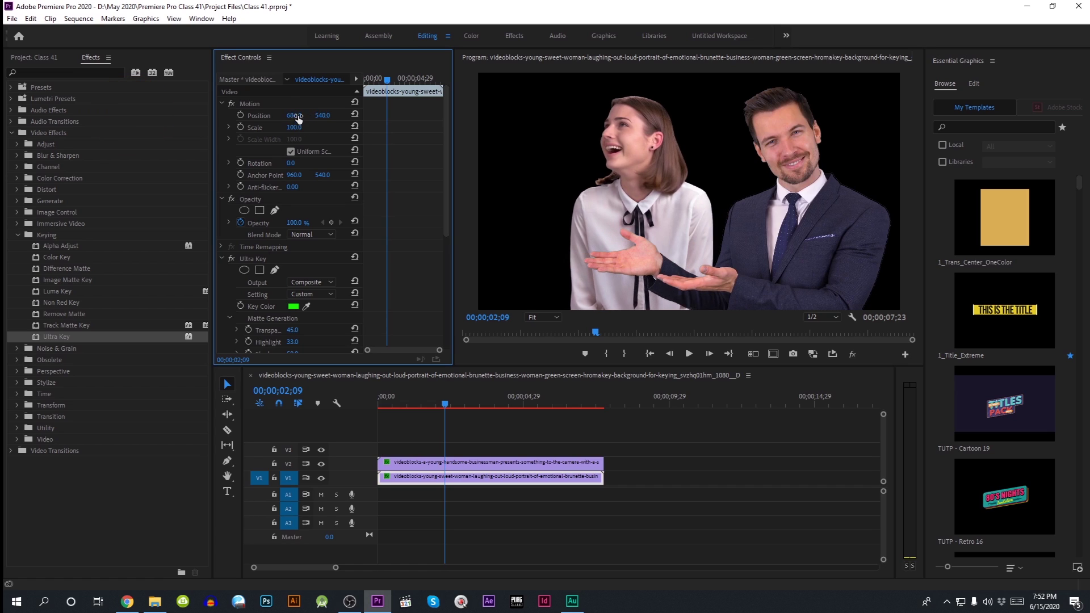
drag(294, 116, 208, 116)
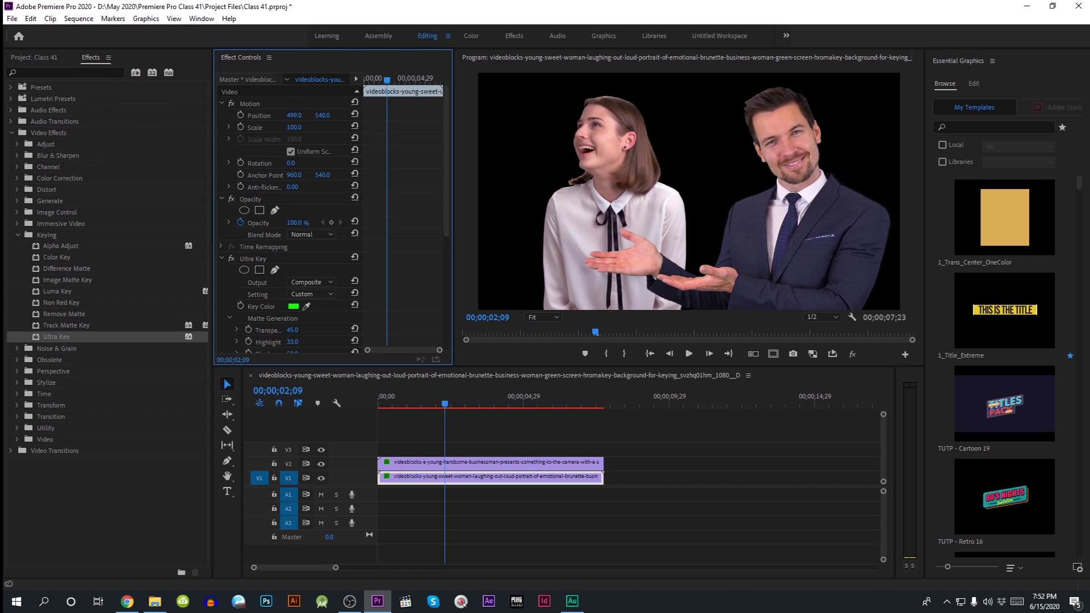
Apply the Horizontal Flip effect to the woman's clip on V1
click(31, 70)
text(flip)
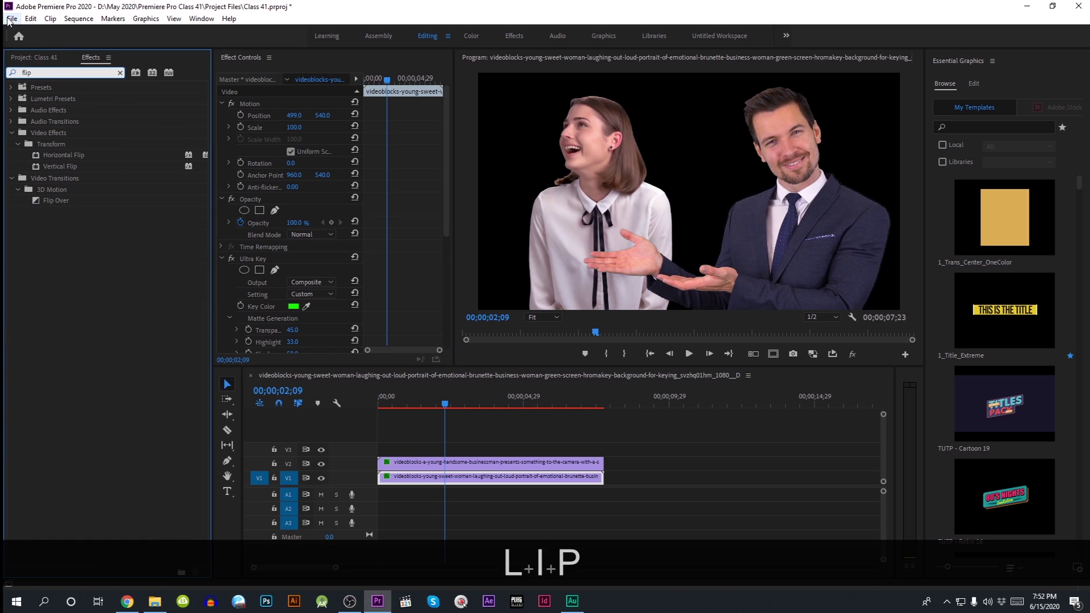
drag(67, 158, 456, 483)
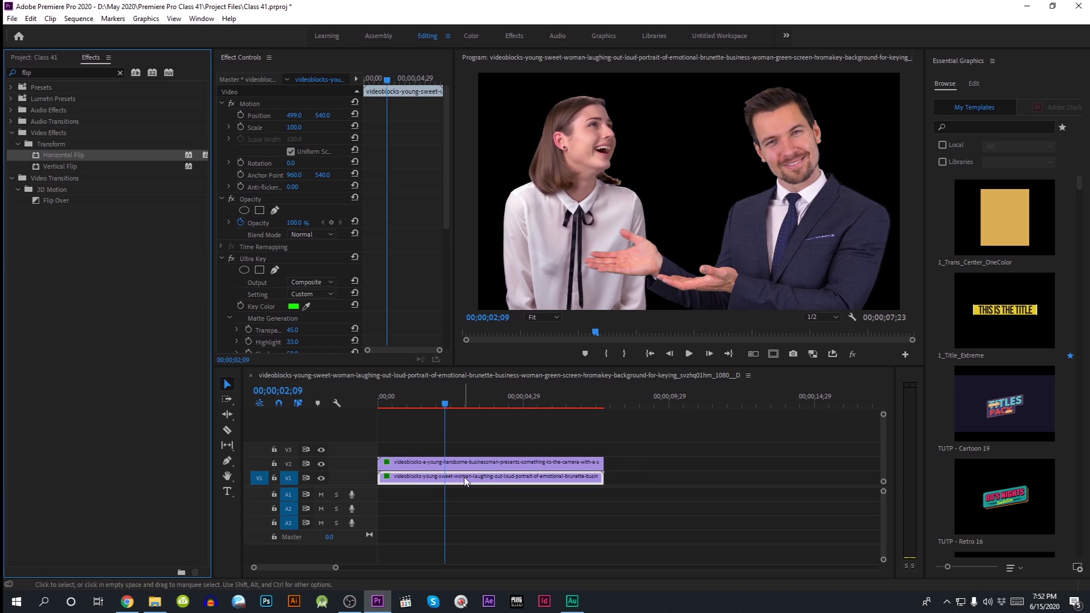
Spread the presenters further apart: woman to Position X 457, man to X 1092
drag(445, 399, 427, 403)
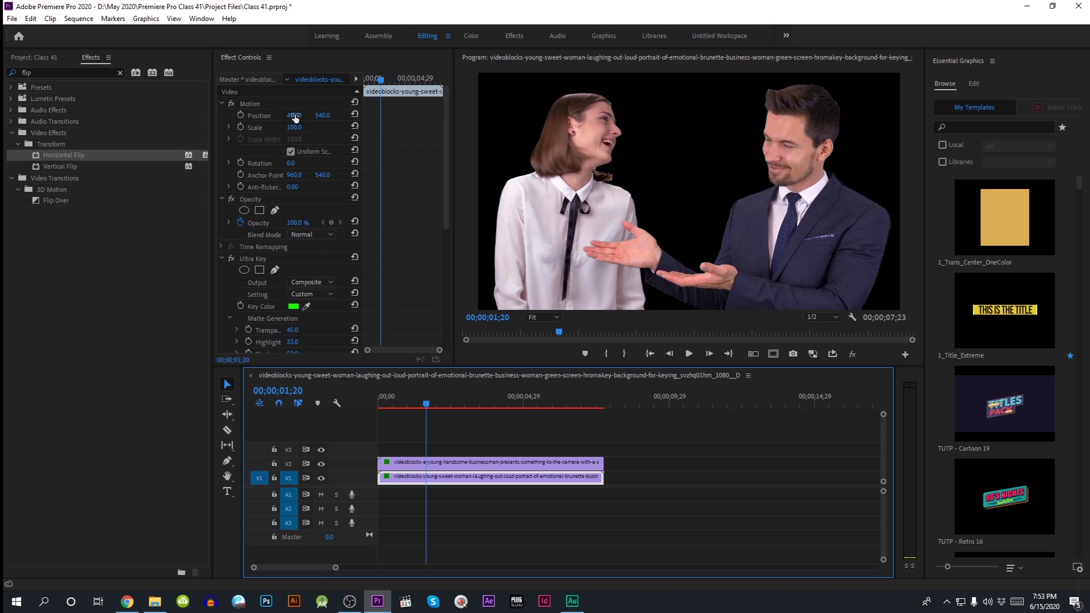
drag(293, 115, 270, 116)
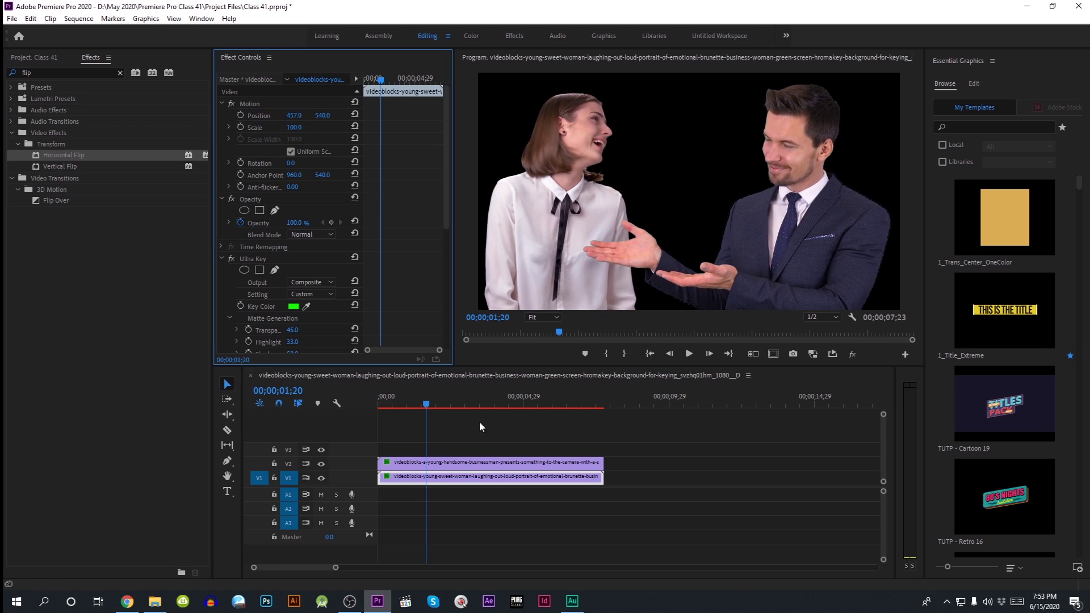
click(487, 462)
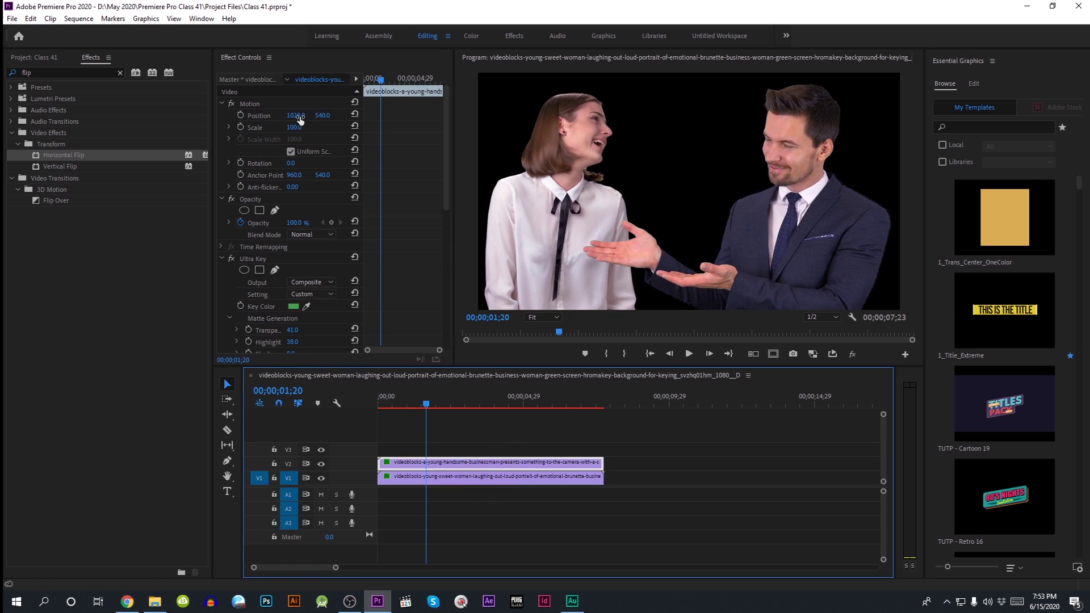
drag(296, 115, 314, 116)
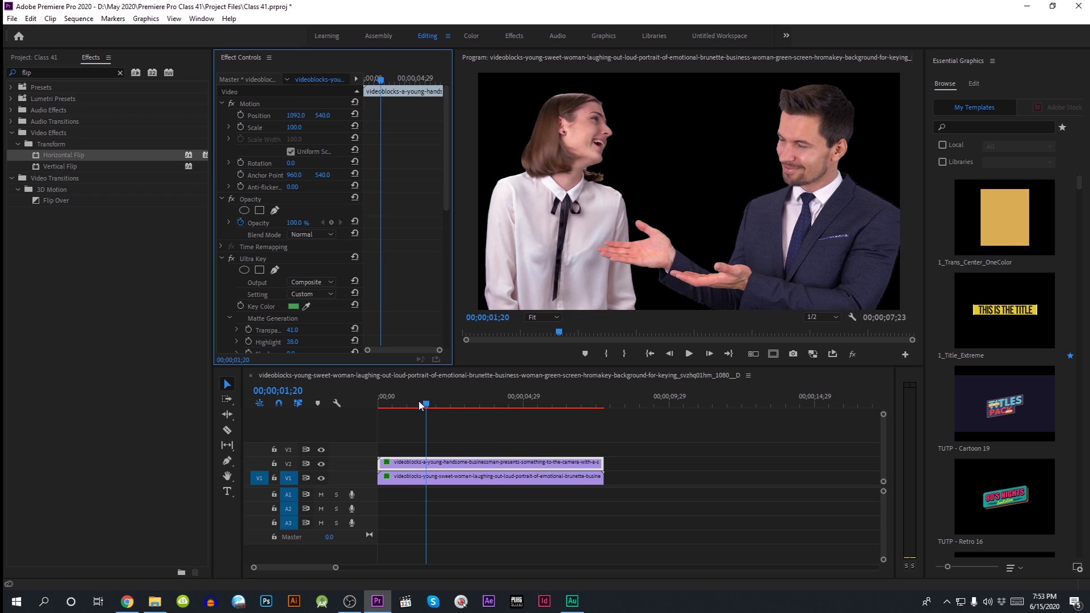
Play the composite from the start, then bring up the project bin
click(274, 426)
key(Home)
key(space)
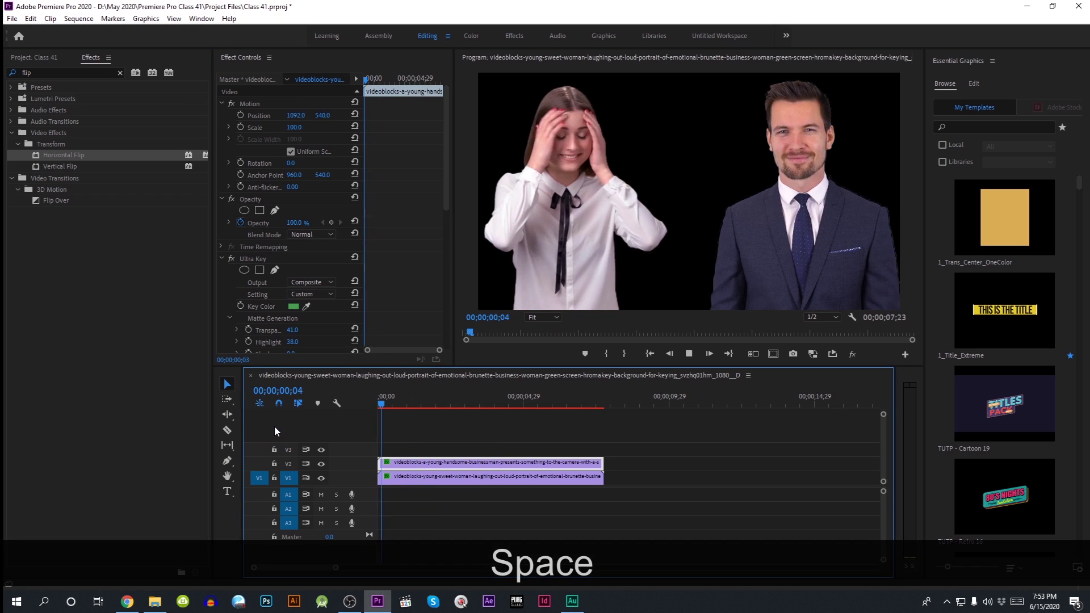
key(space)
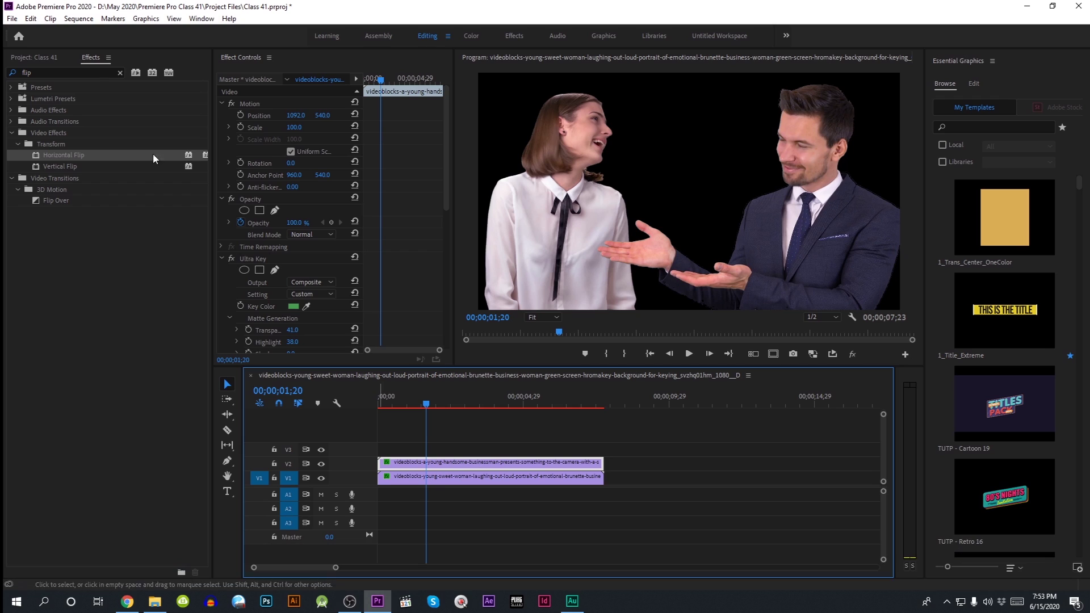
click(42, 58)
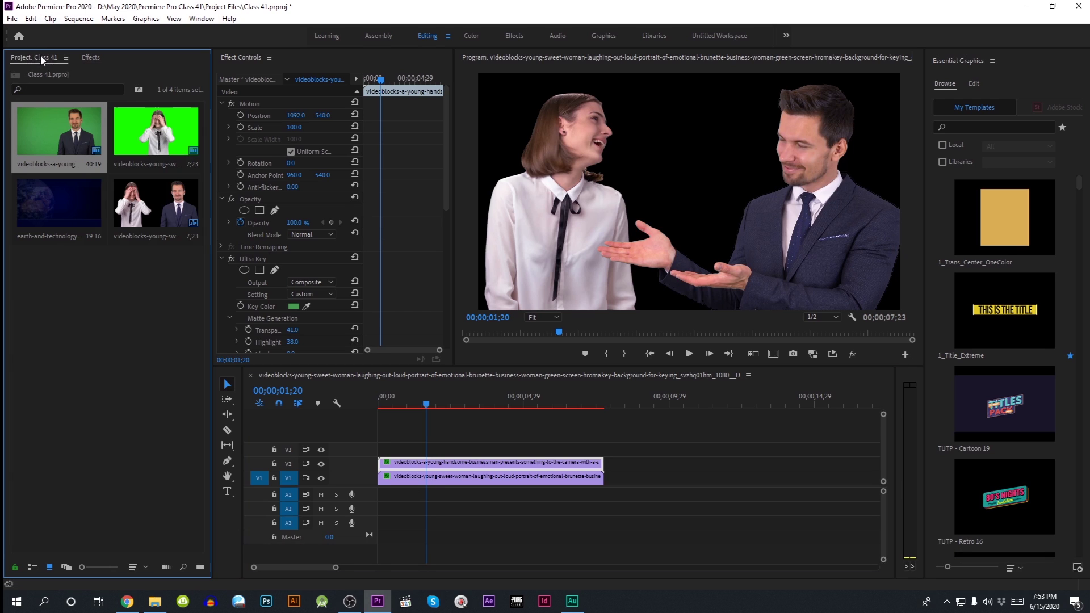
Move both presenter clips up one track to free the bottom track
click(363, 475)
drag(673, 499, 549, 460)
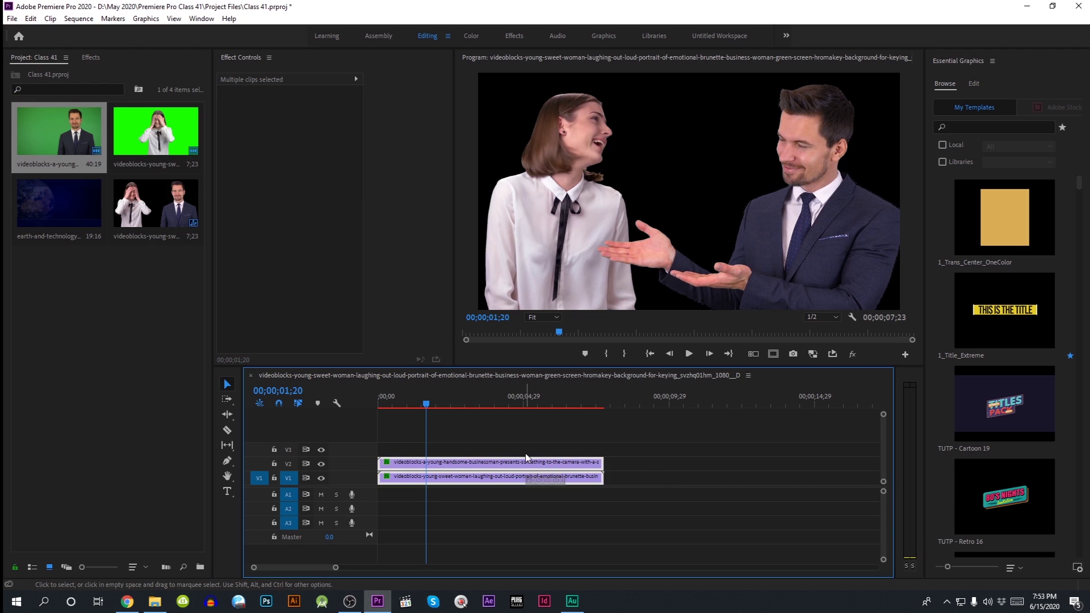
key(Delete)
key(ctrl+z)
key(alt)
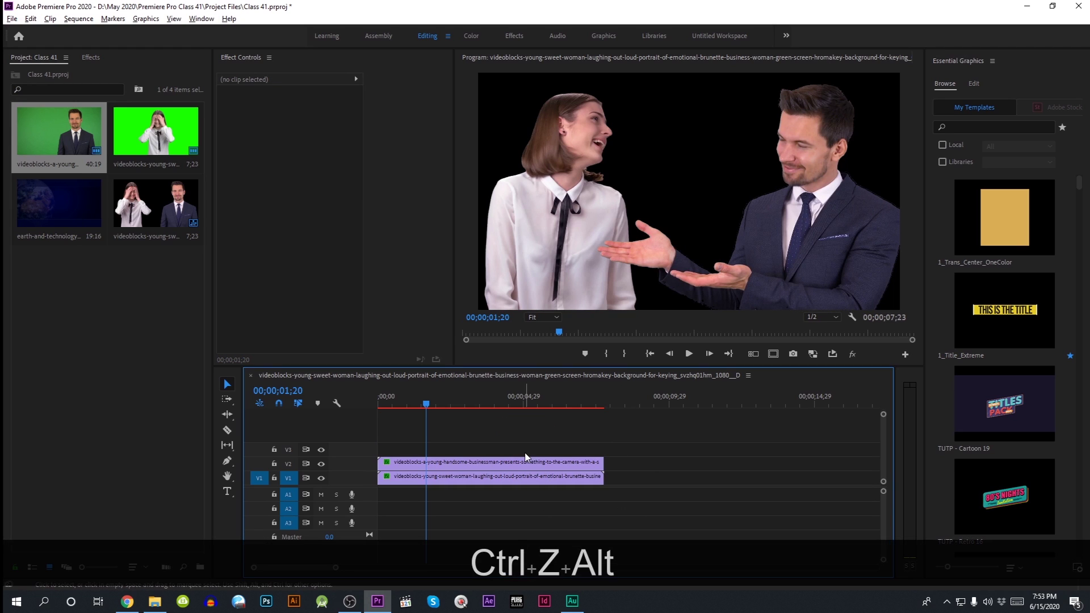
key(alt+Up)
key(ctrl+z)
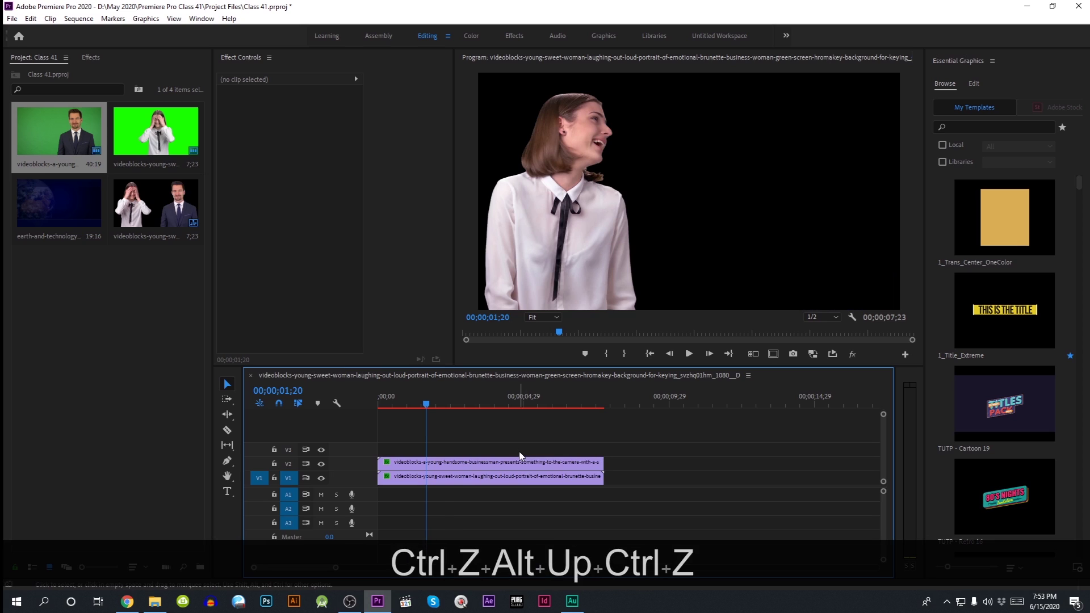
drag(461, 443, 486, 486)
key(alt+Up)
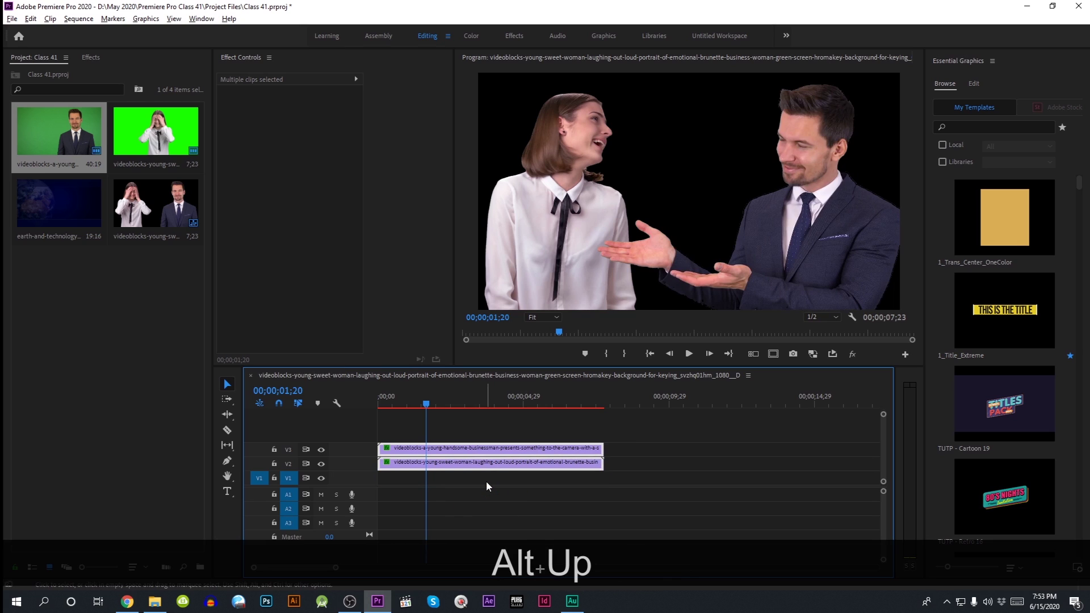
Place the earth background clip on V1, cut it at the presenters' end, delete the tail
click(78, 362)
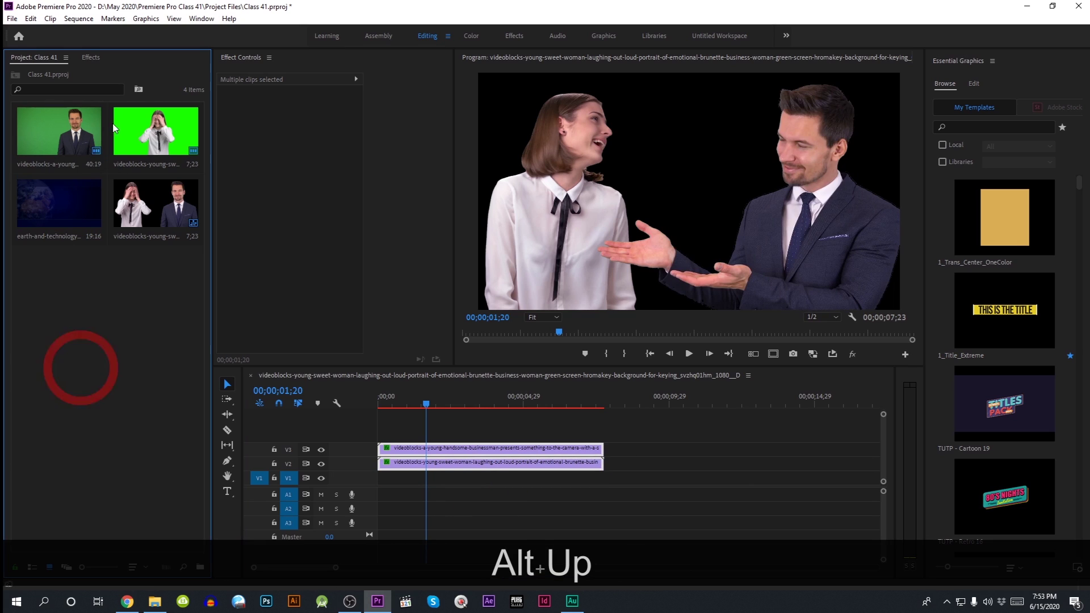
drag(91, 190, 363, 482)
key(c)
click(604, 478)
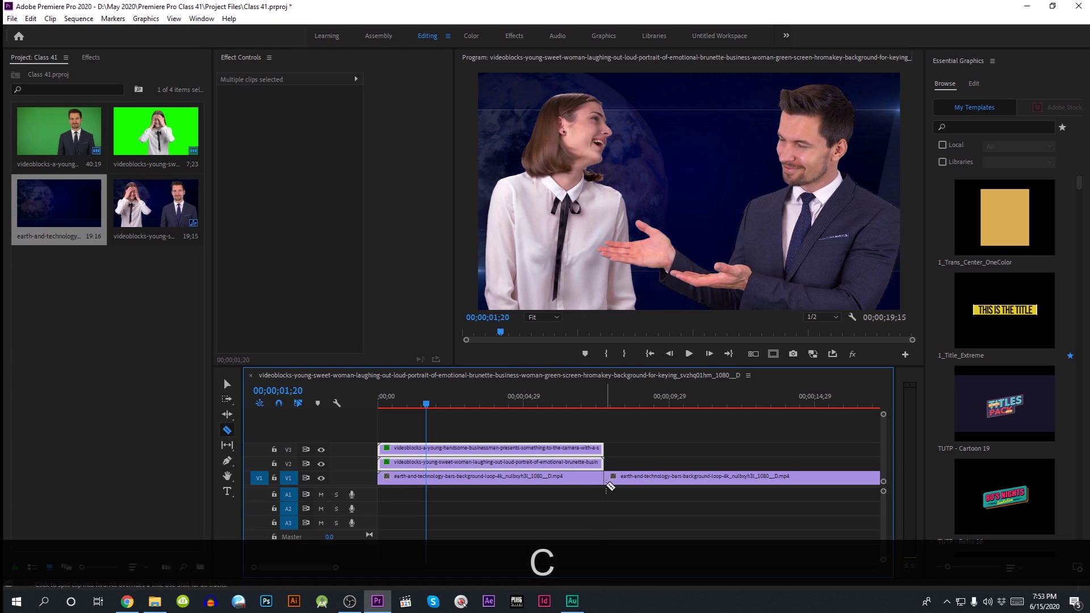
key(v)
click(639, 485)
key(Delete)
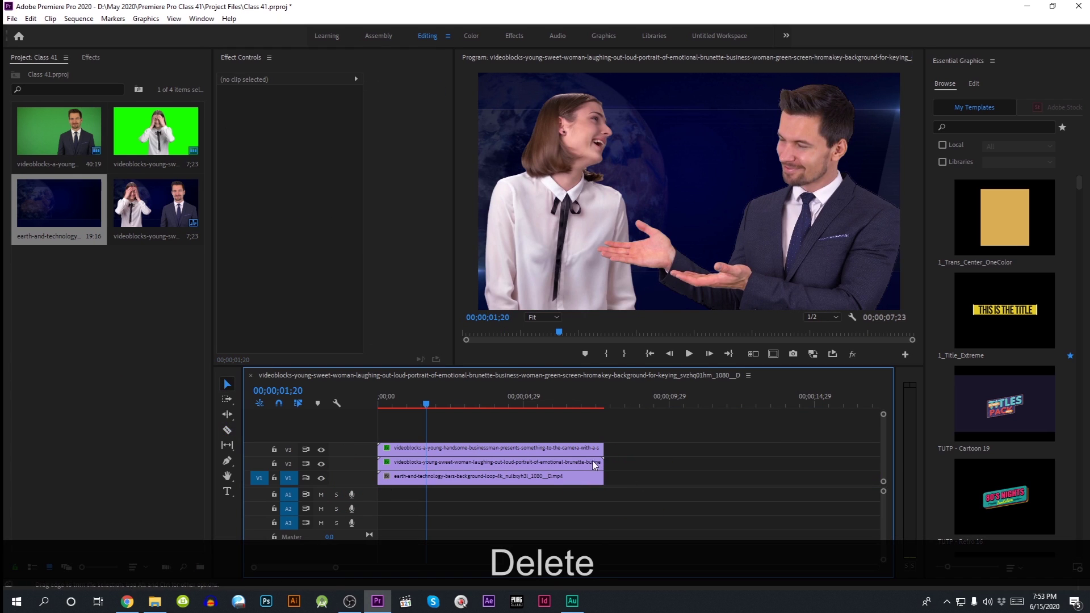
click(534, 480)
Apply Gaussian Blur to the background clip and set Blurriness to 15
click(99, 59)
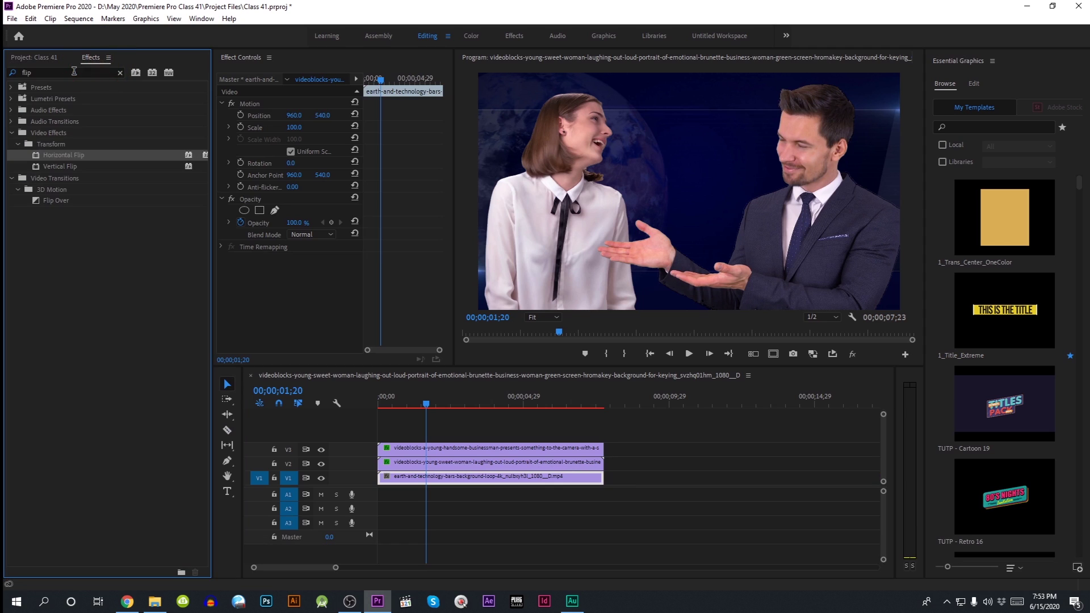
click(73, 72)
text(blur)
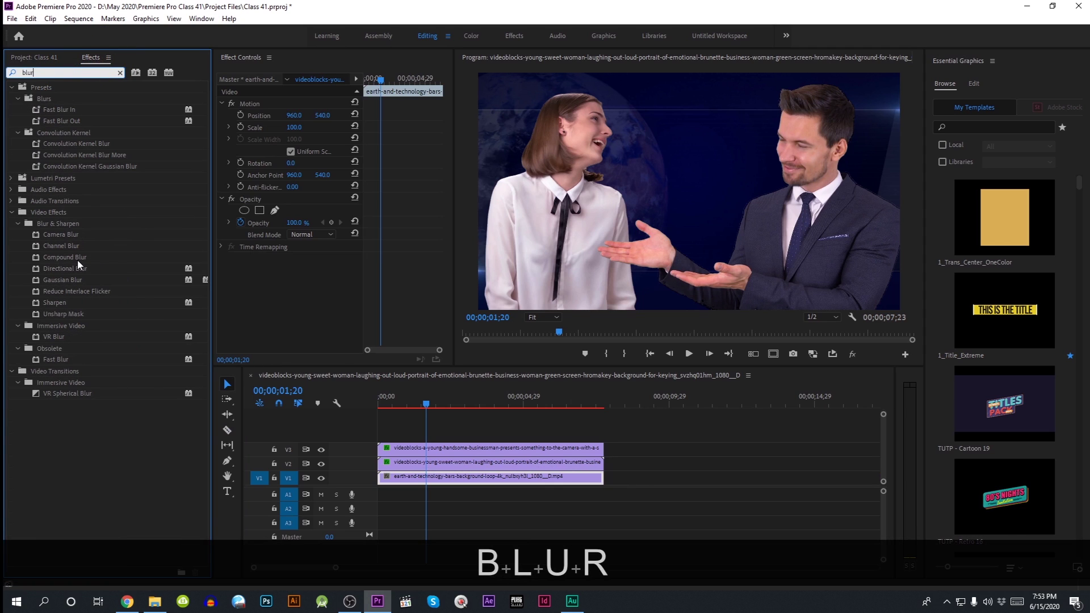
drag(67, 282, 467, 479)
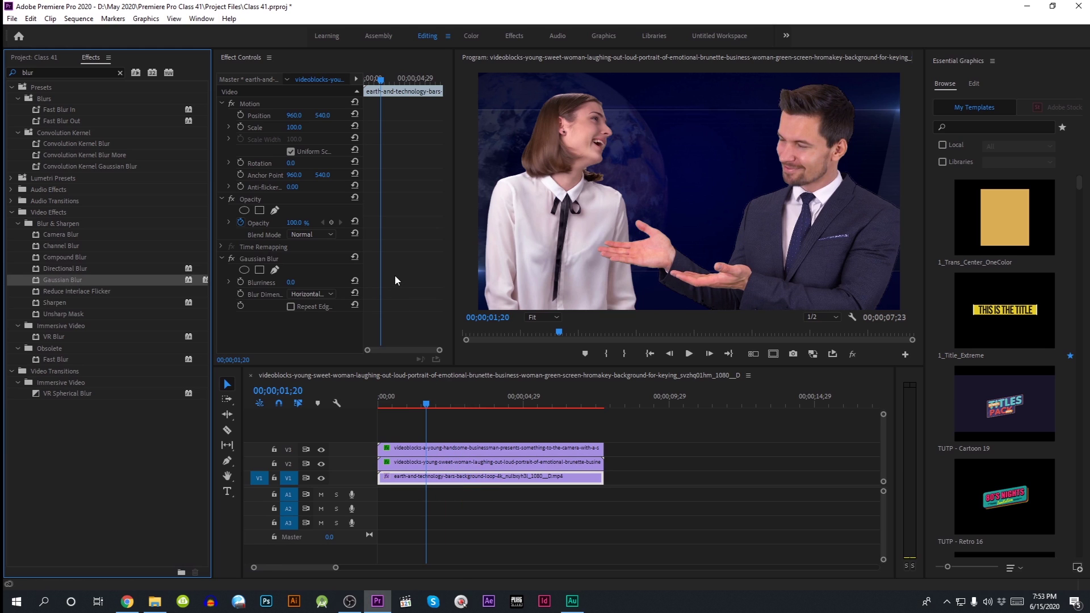
click(292, 282)
text(10)
key(Return)
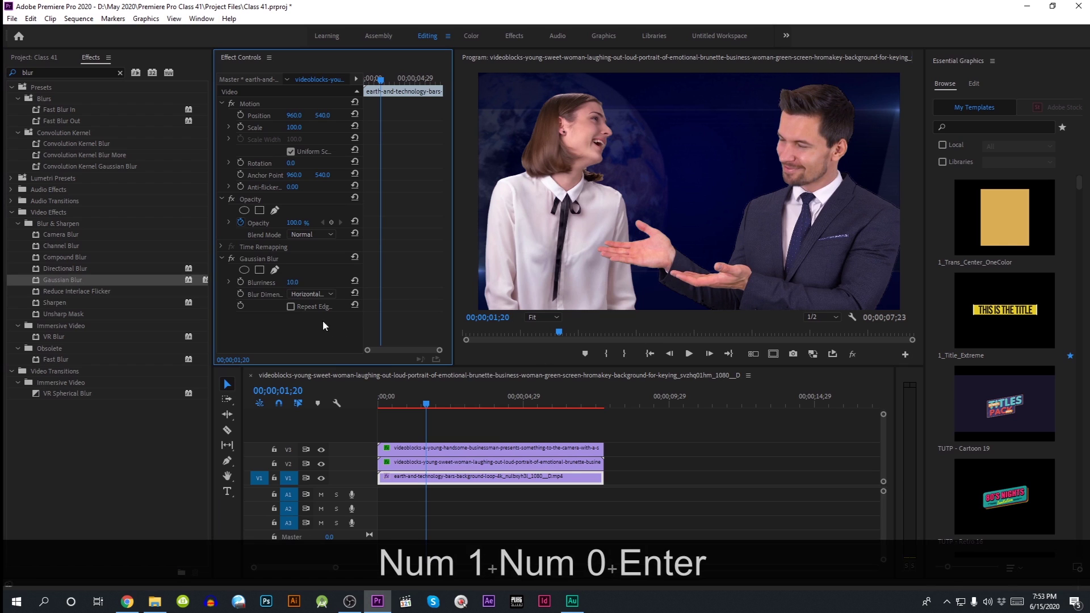
click(302, 279)
text(15)
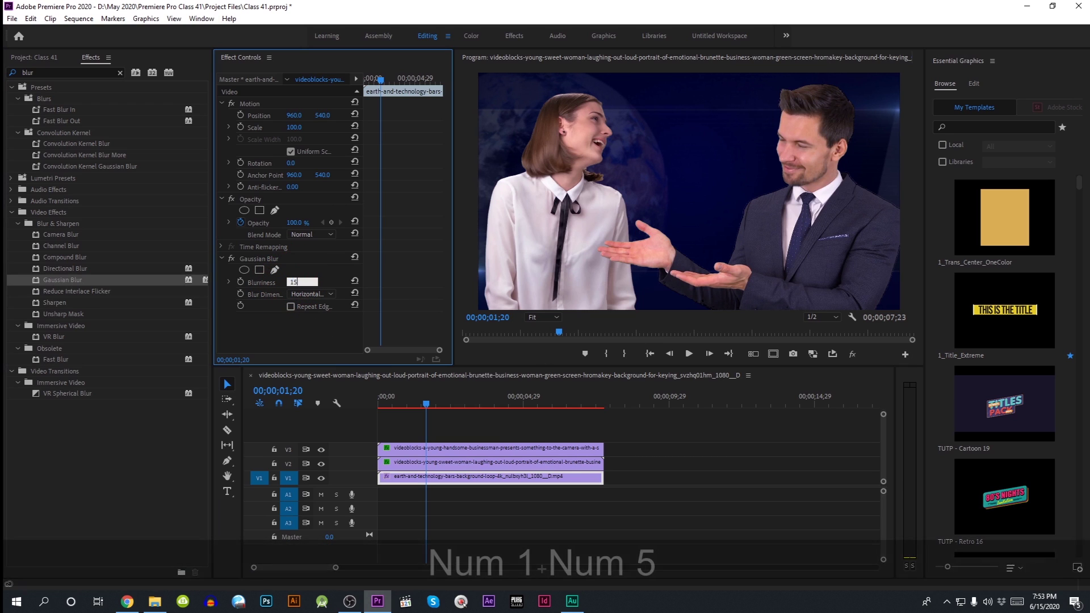
key(Return)
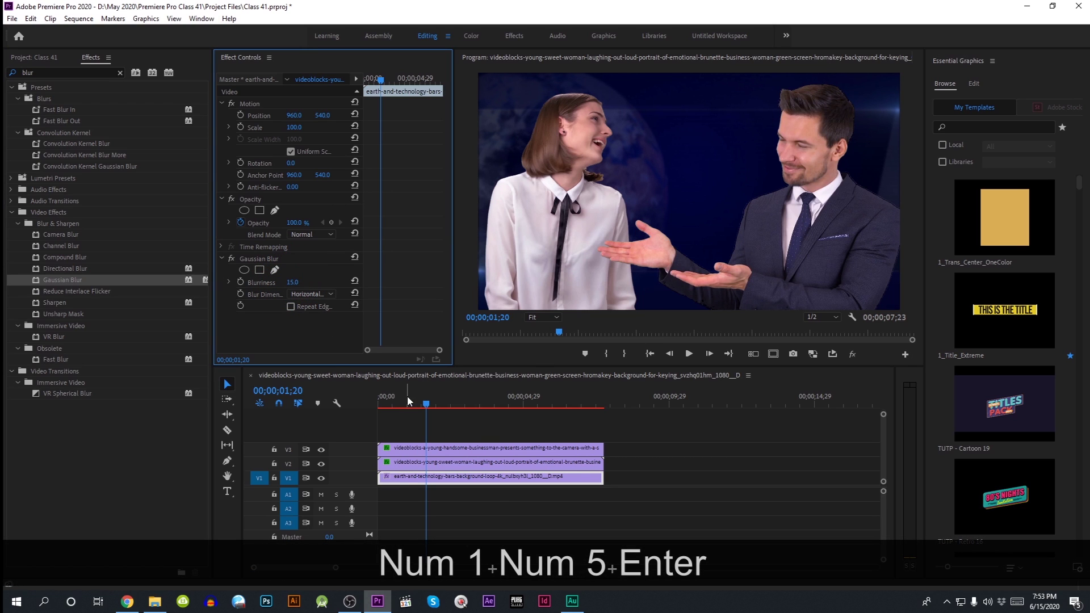
Preview the blurred composite from the start of the sequence
click(346, 414)
key(Home)
key(space)
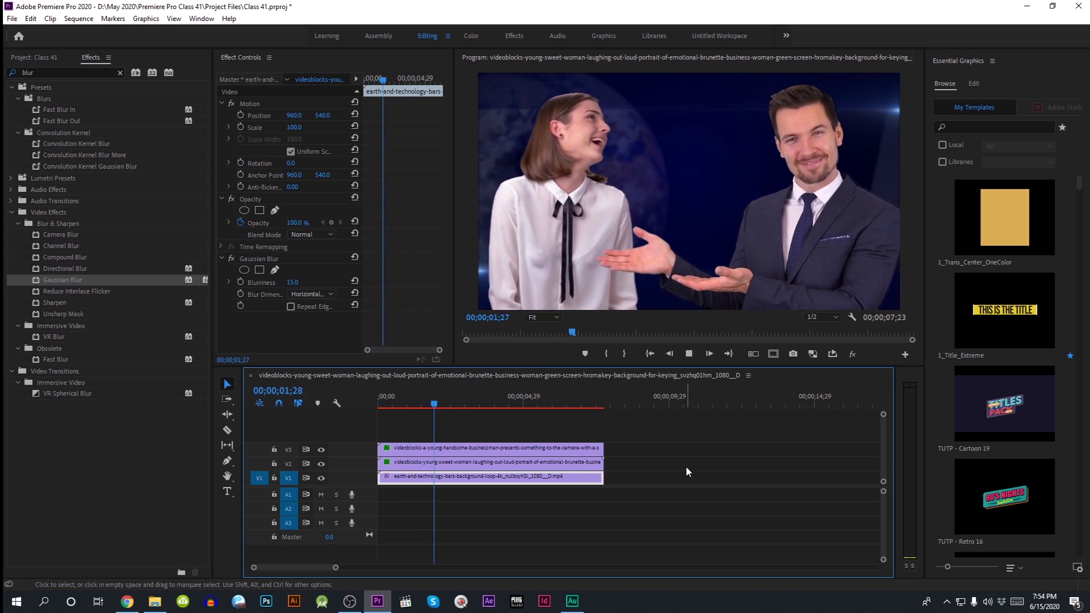
key(space)
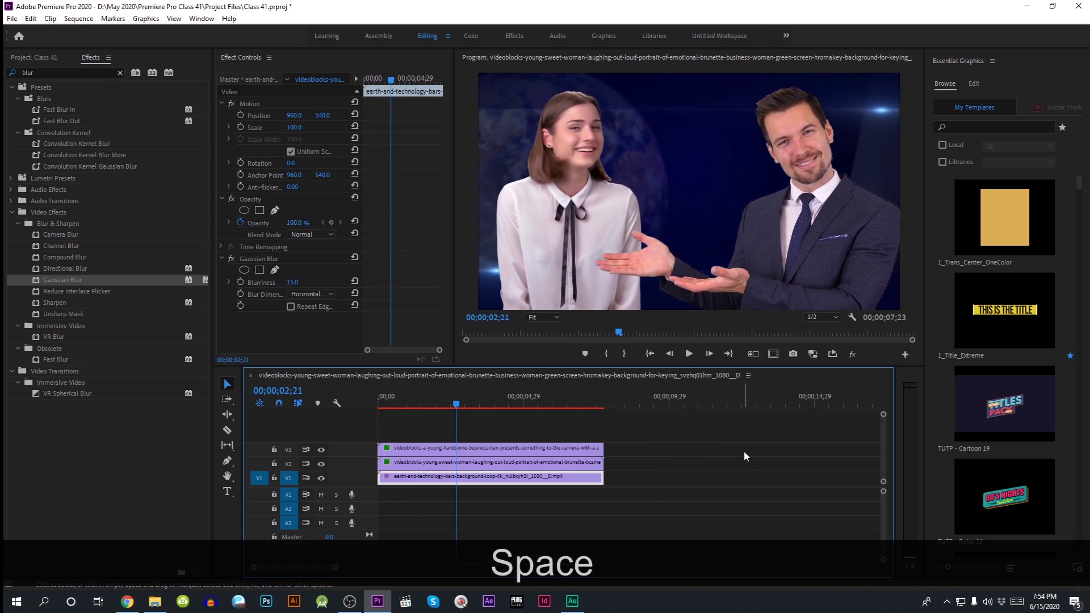
Create a new adjustment layer with default settings in the Project panel
click(534, 442)
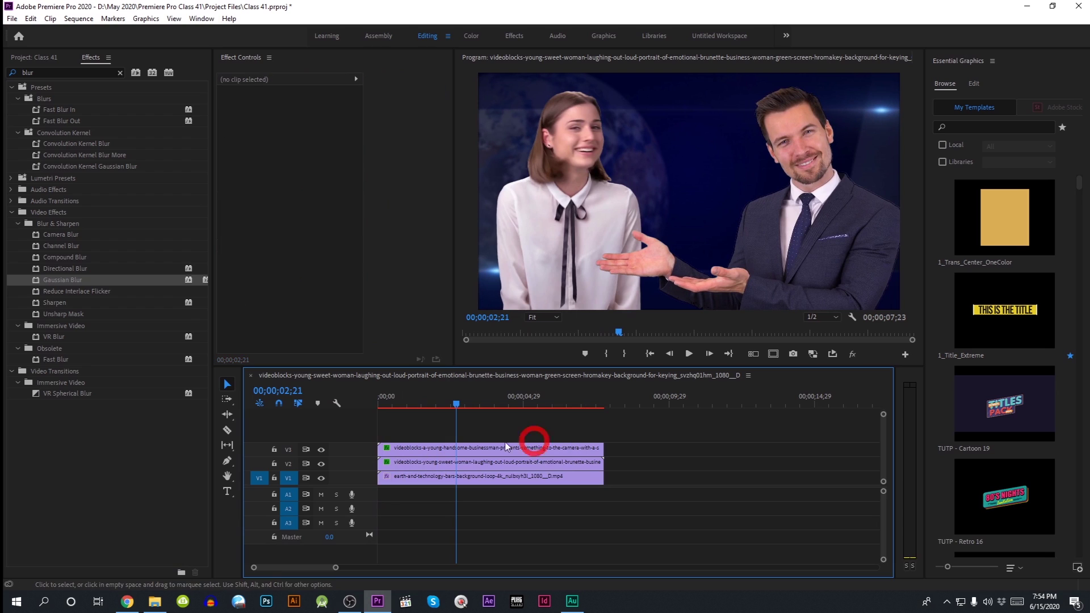
click(35, 59)
right_click(98, 341)
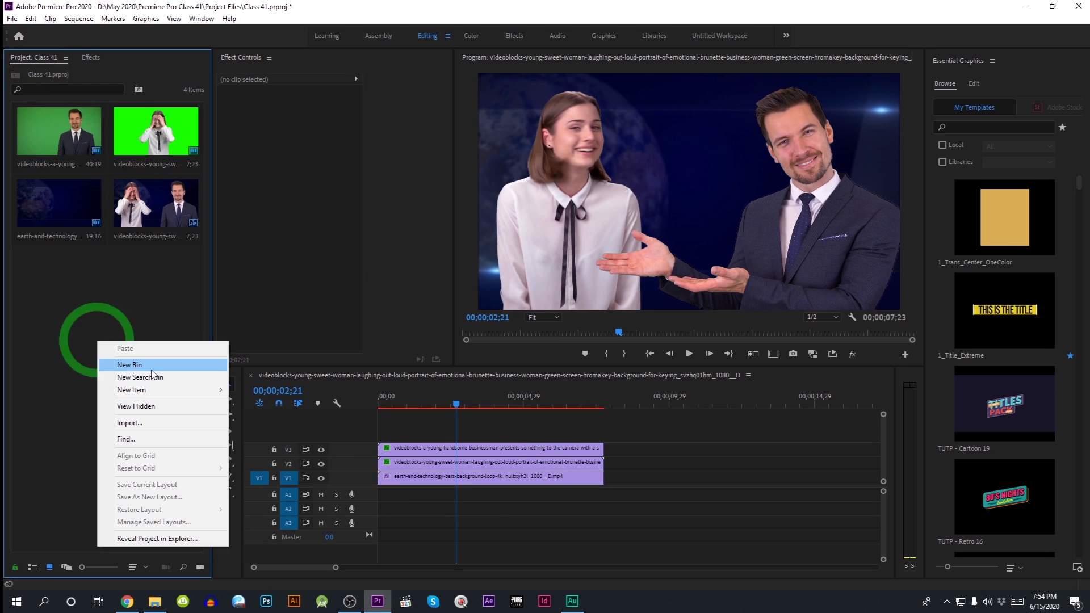
mouse_move(157, 392)
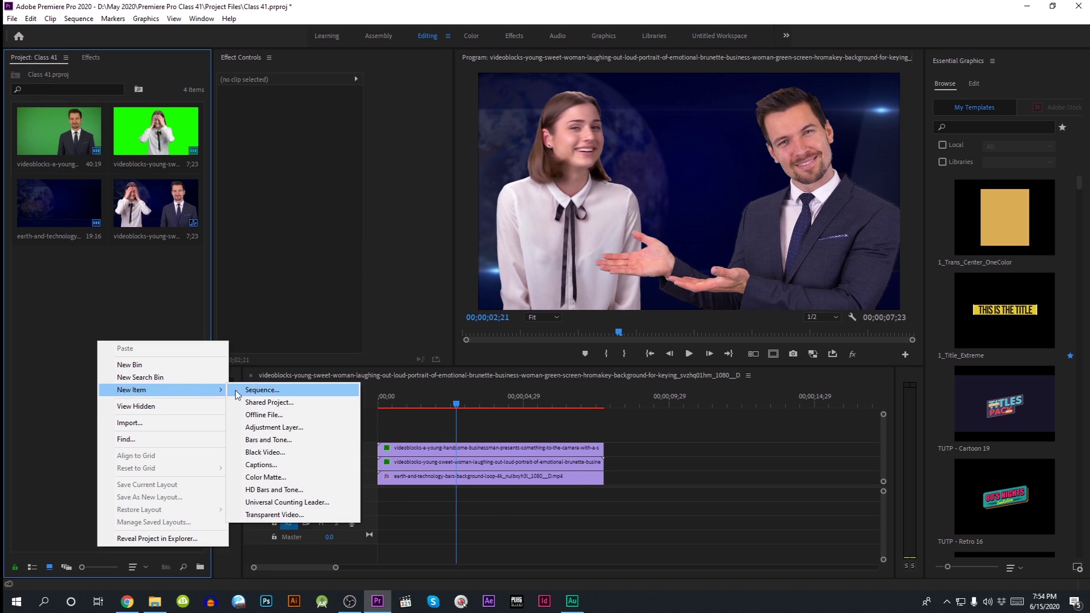
click(283, 432)
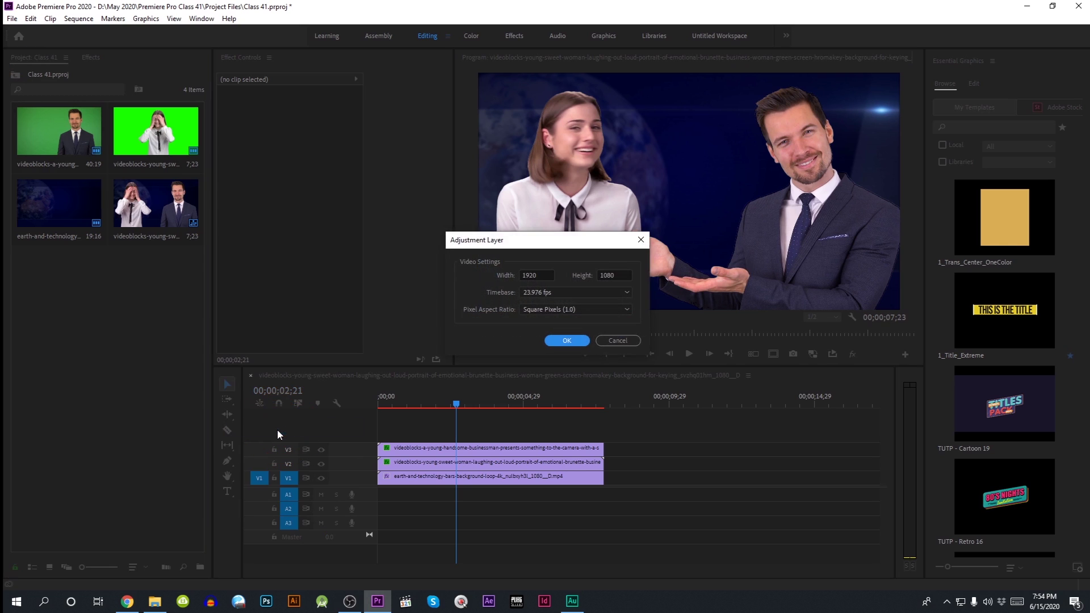
click(574, 346)
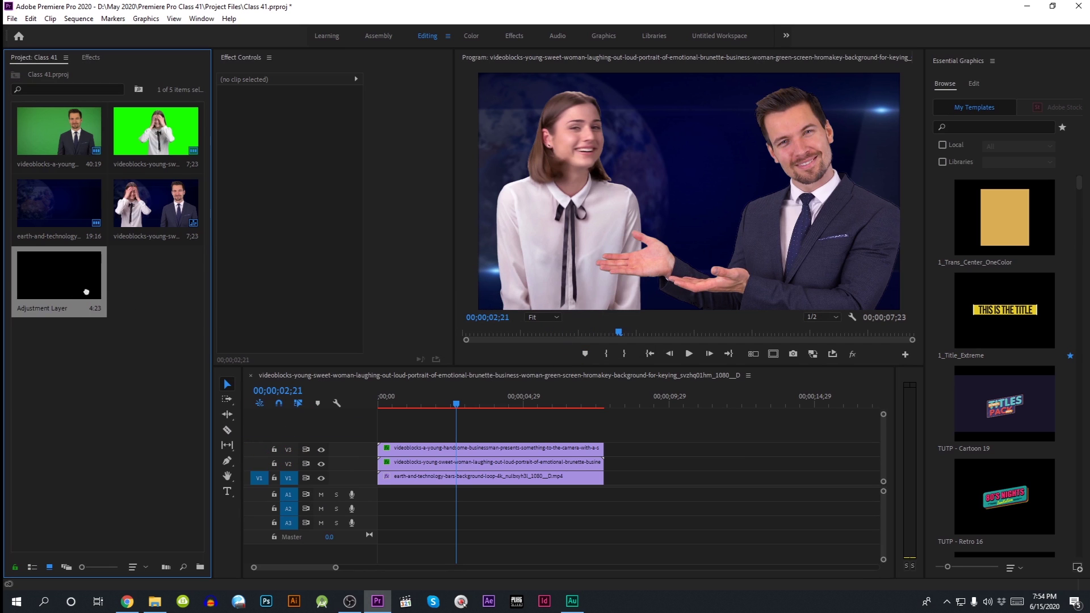
Place the adjustment layer on V4 and extend it to the clips' end
drag(86, 292, 397, 434)
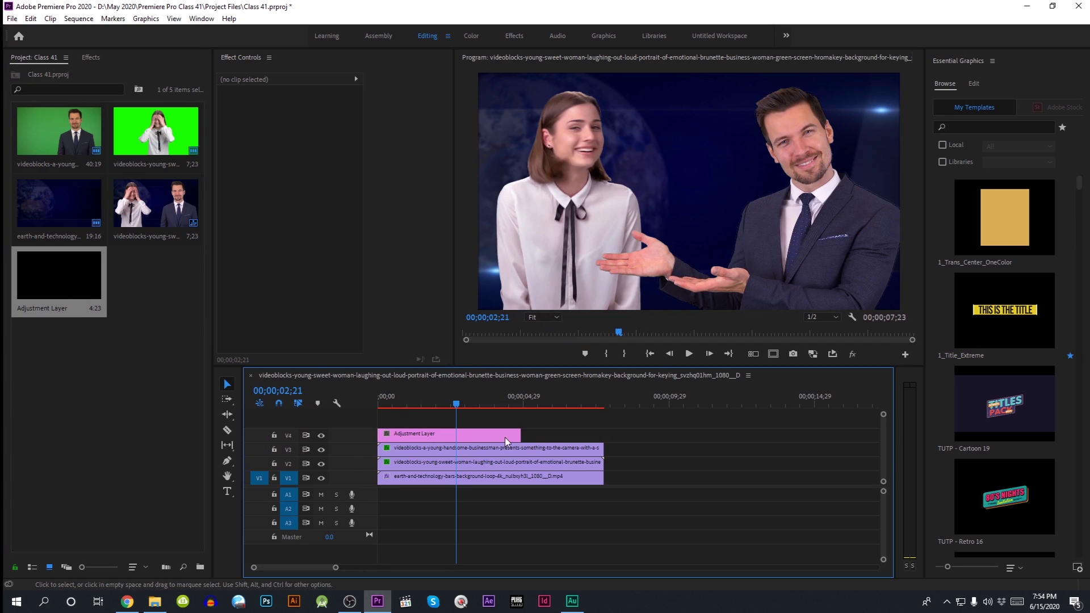
drag(575, 439, 603, 436)
click(563, 442)
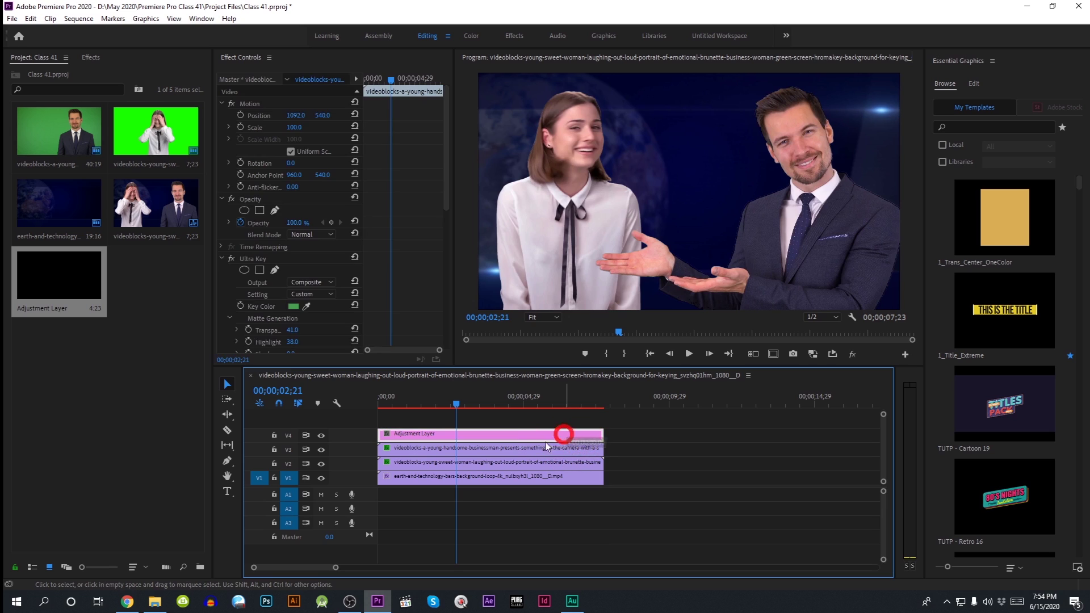
click(202, 18)
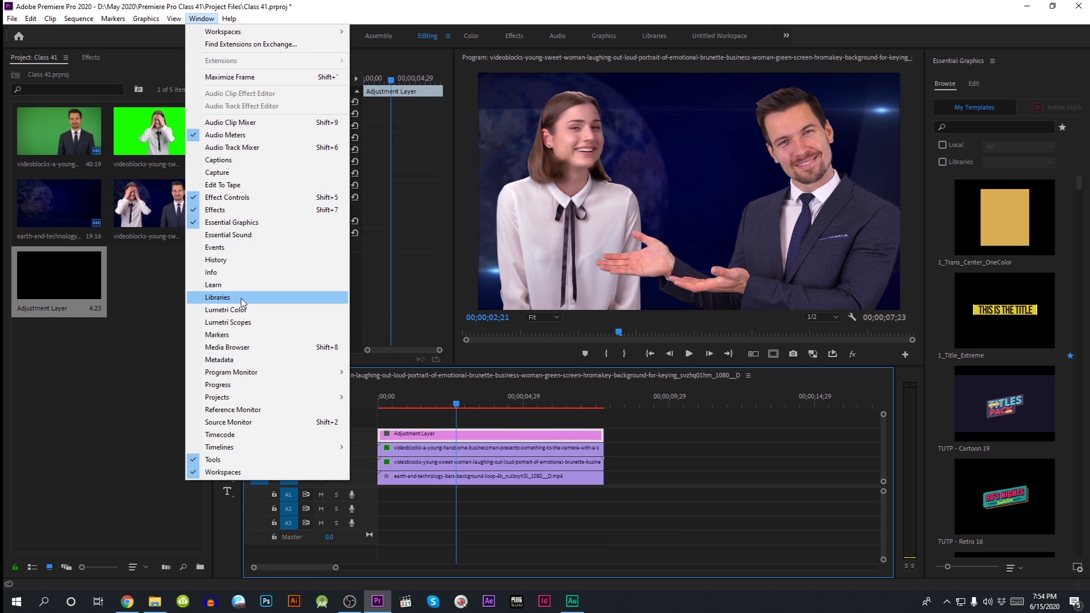
Tint the shadows, midtones and highlights with Lumetri Color Wheels on the adjustment layer
click(225, 311)
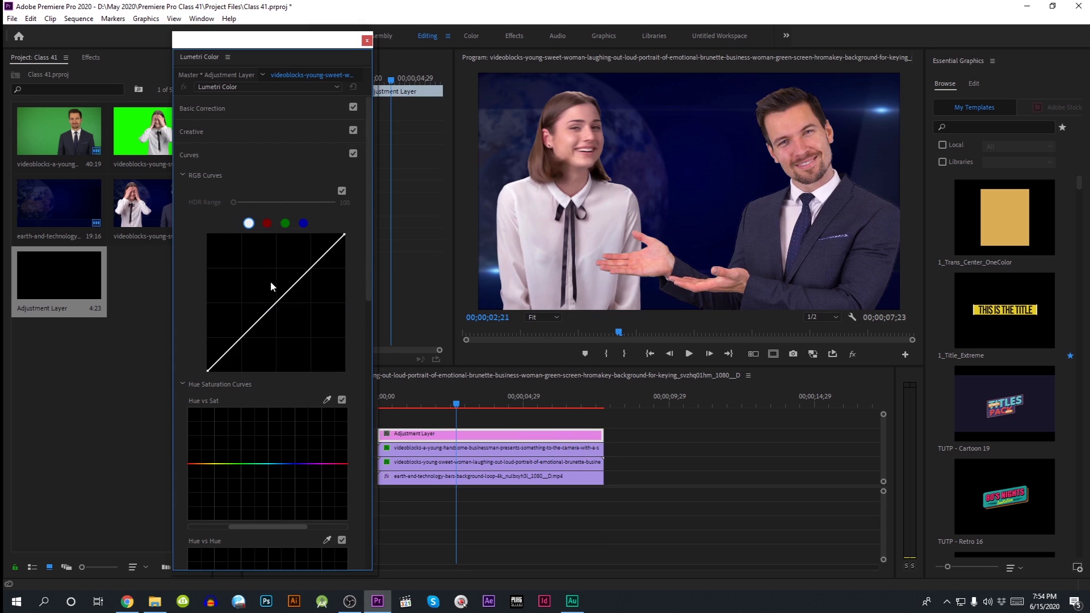
scroll(196, 376, down, 6)
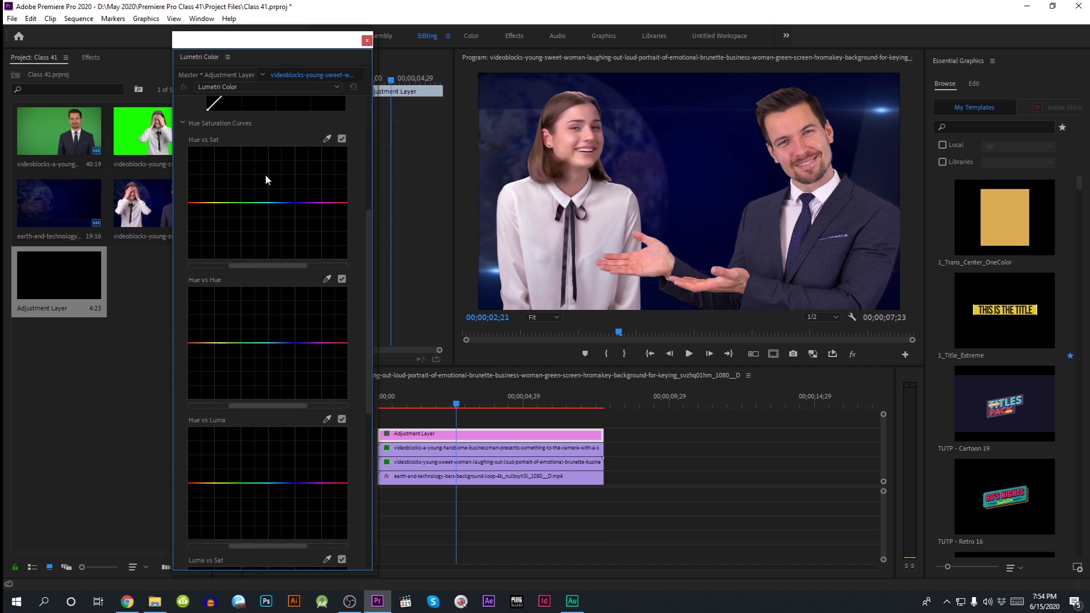
scroll(246, 243, down, 8)
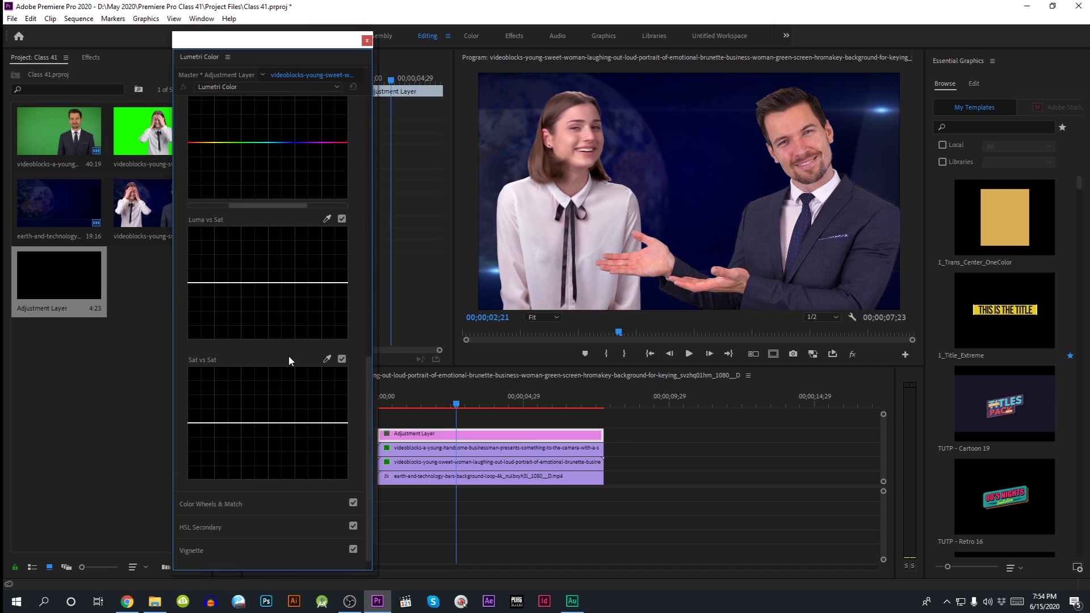
click(234, 486)
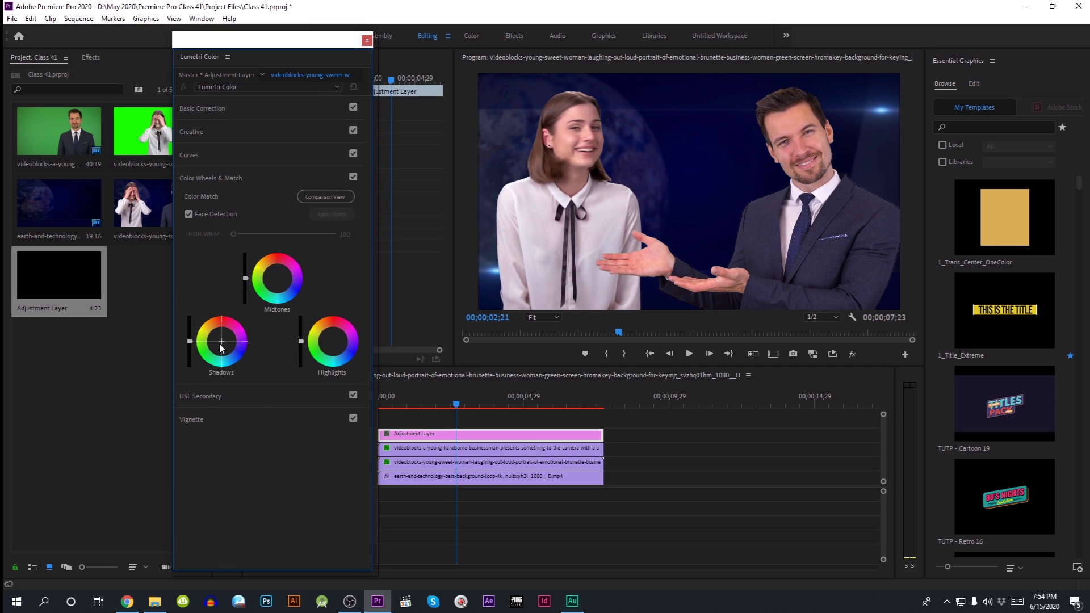
drag(221, 344, 222, 350)
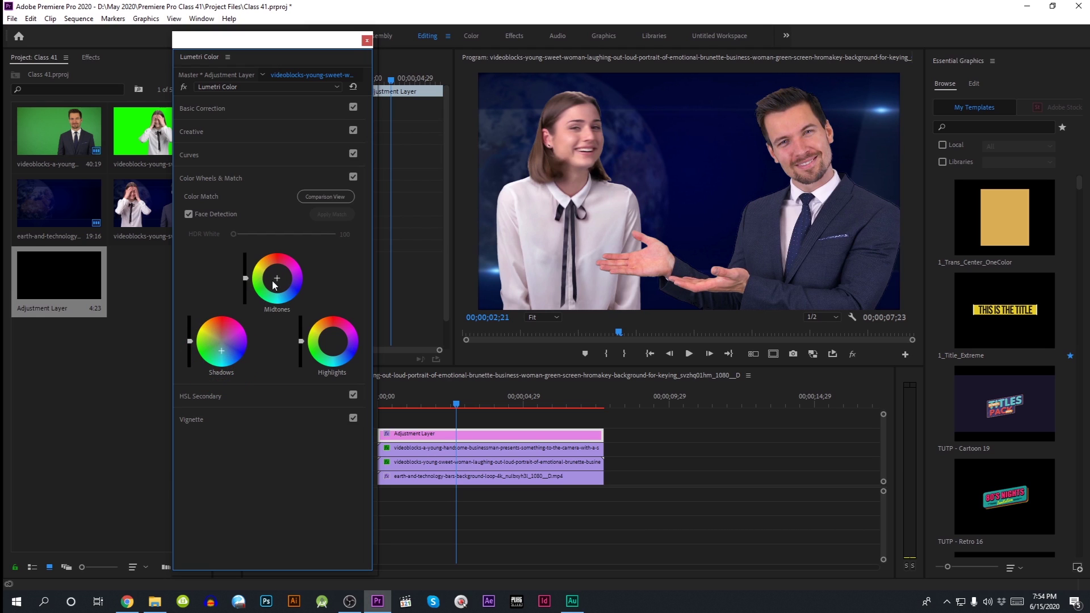
drag(269, 287, 278, 271)
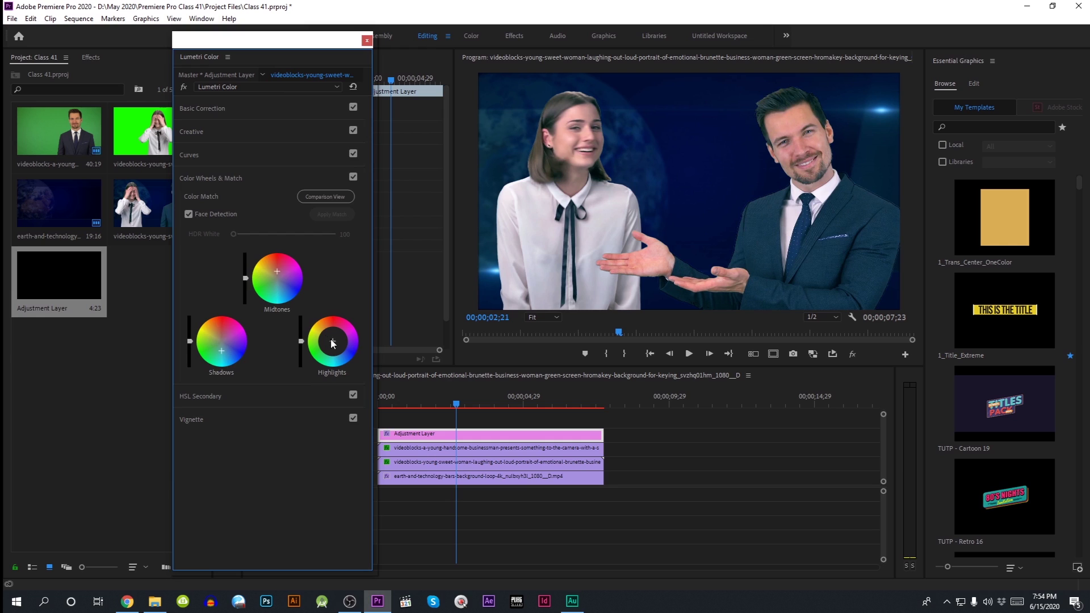
drag(333, 343, 333, 339)
drag(221, 351, 225, 356)
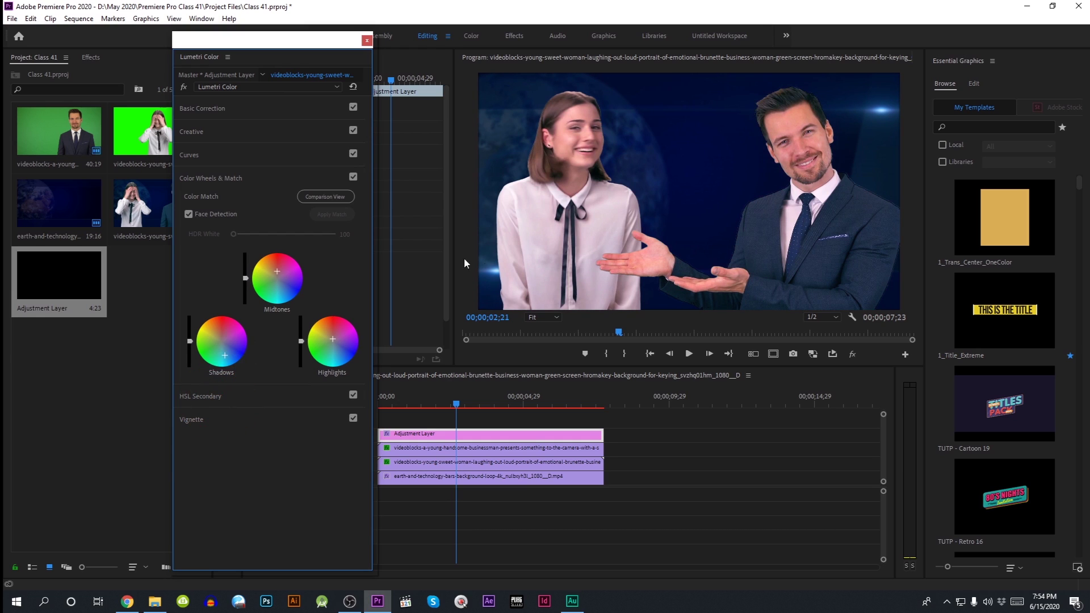
Close the Lumetri Color panel and return to the sequence start
click(367, 40)
click(299, 406)
key(Home)
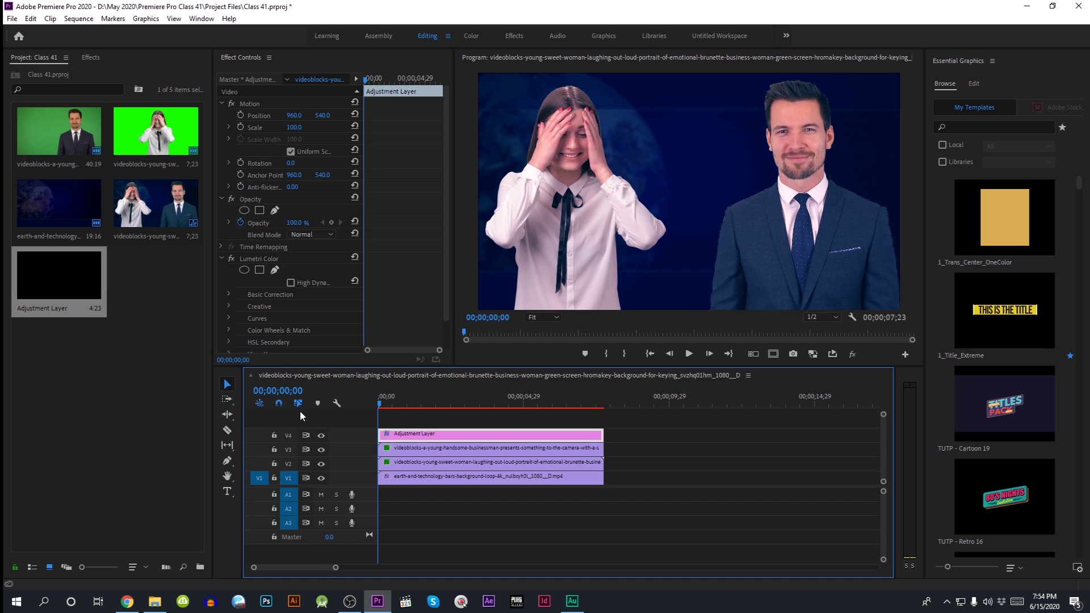
key(space)
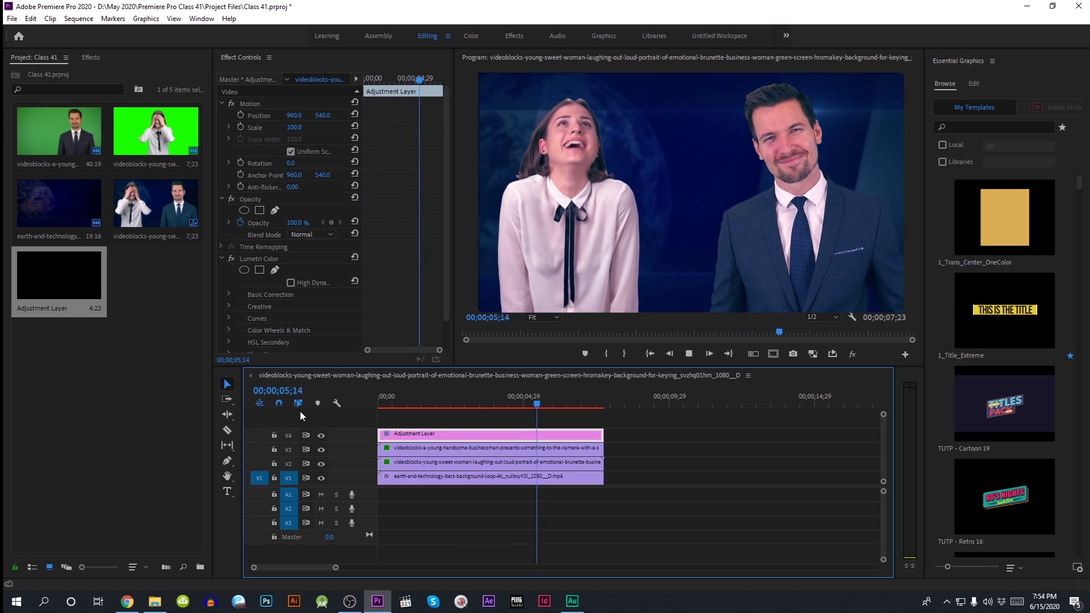
key(space)
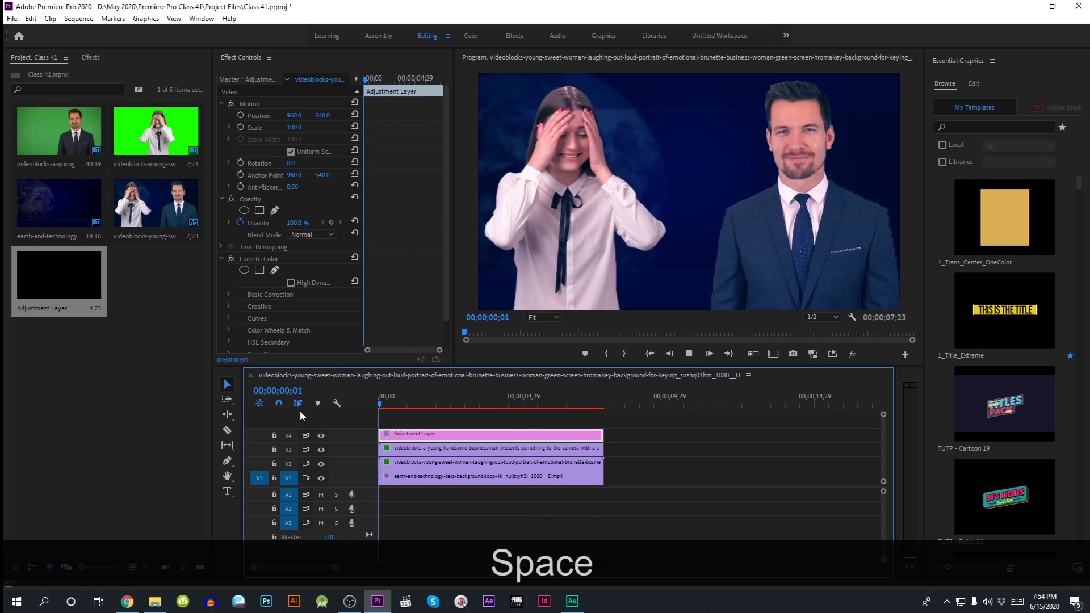
key(space)
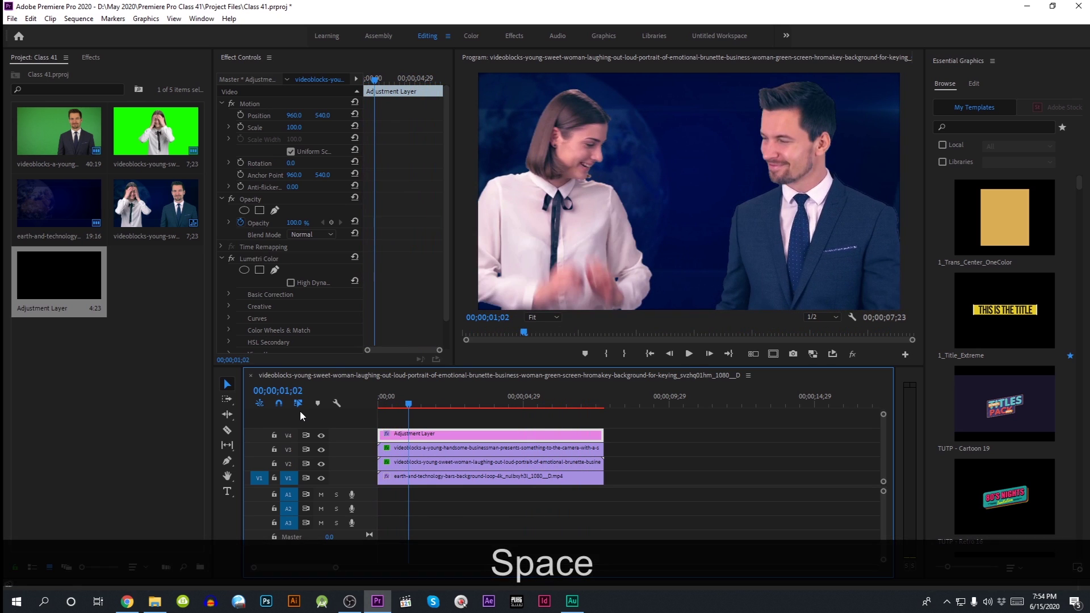